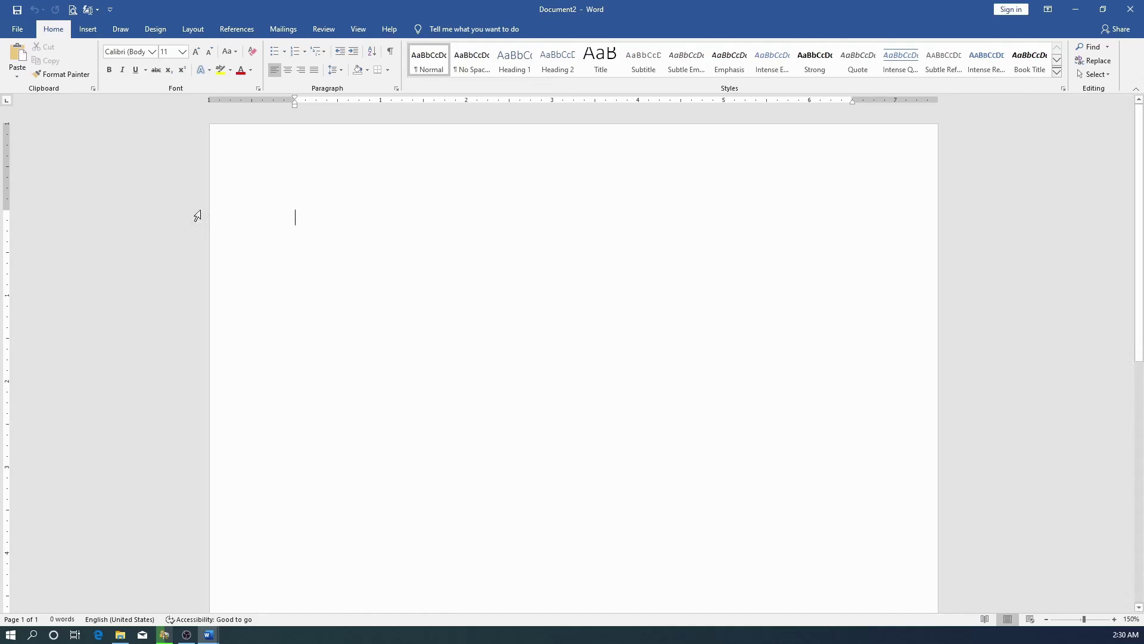
# Step: Set the document's paper size to A4 (8.27" x 11.69")
pyautogui.click(192, 36)
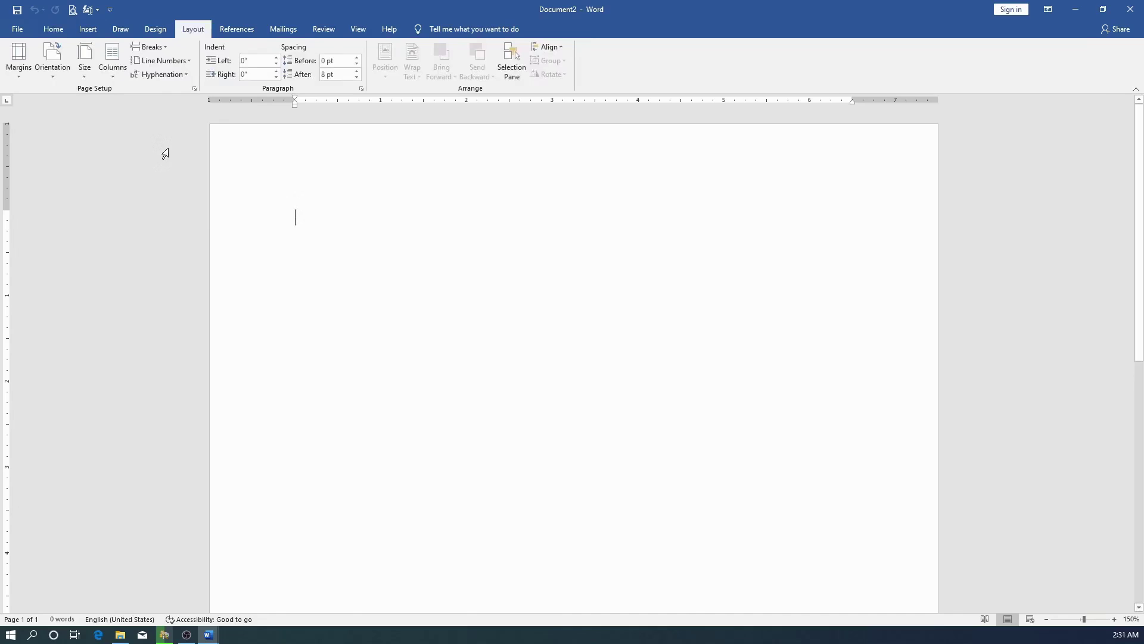
pyautogui.click(84, 63)
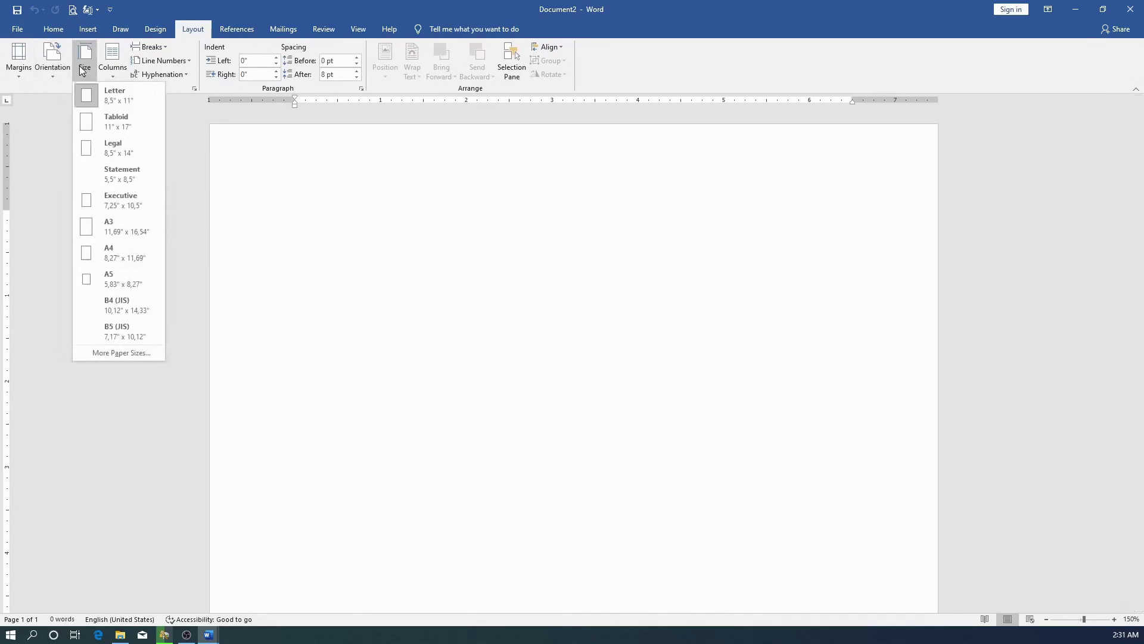
pyautogui.click(122, 250)
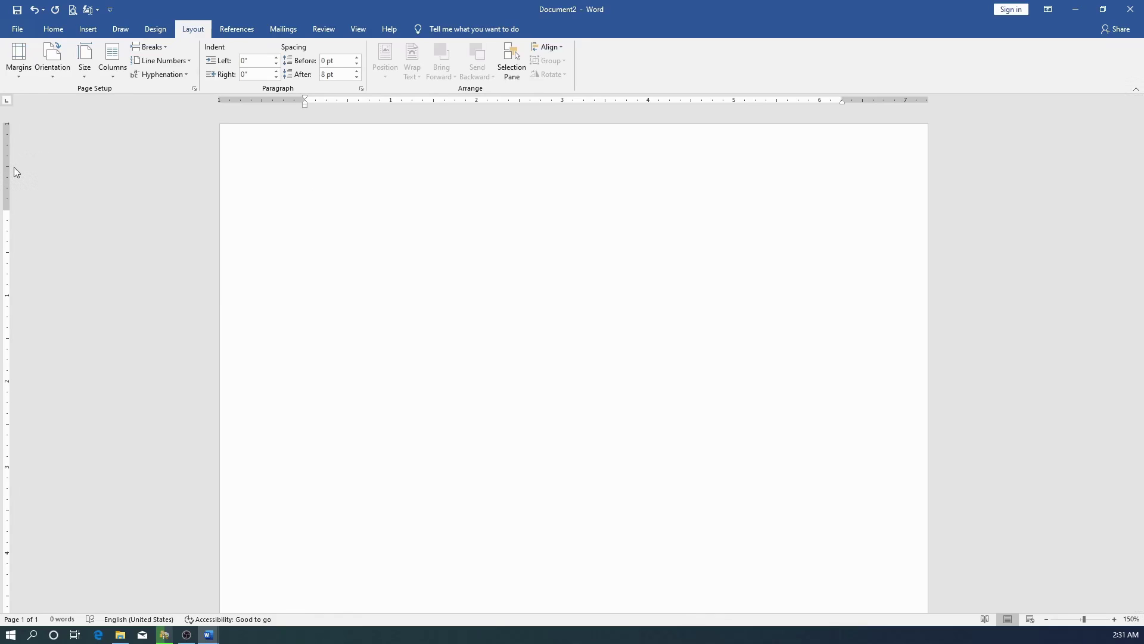
# Step: Open the page header for editing and set its font to Arial at 16 pt
pyautogui.doubleClick(339, 164)
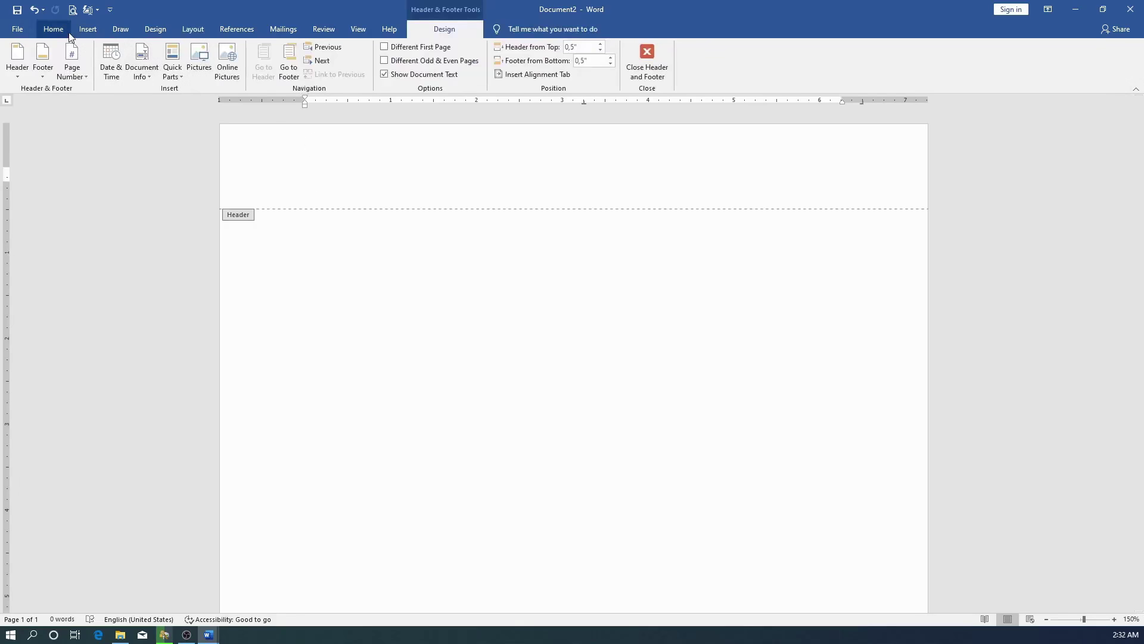
pyautogui.click(53, 29)
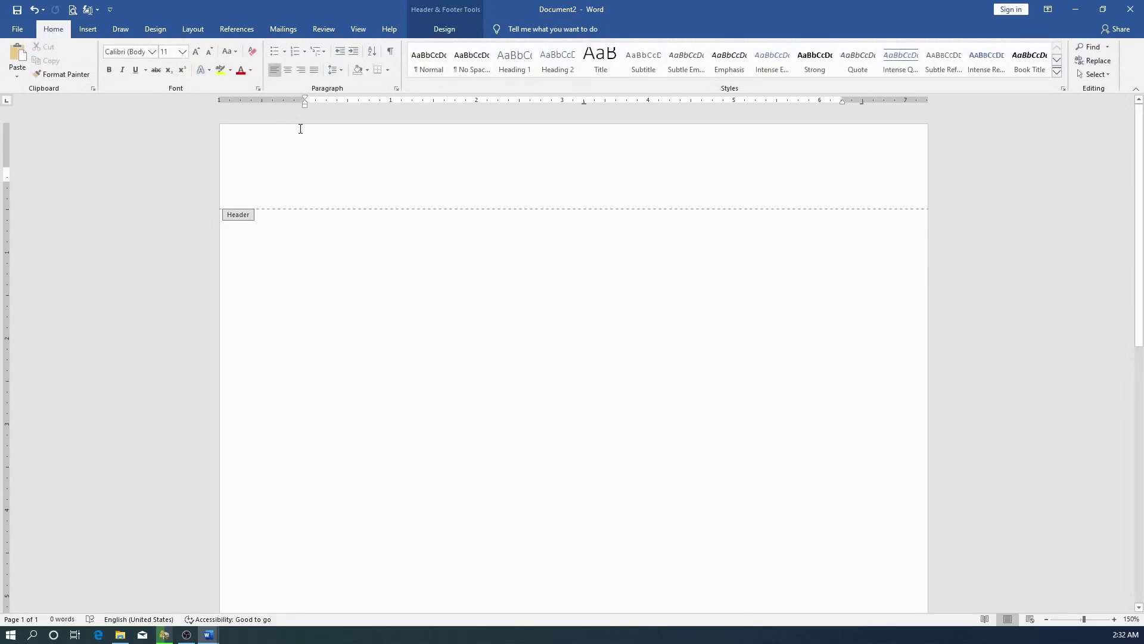
pyautogui.click(198, 54)
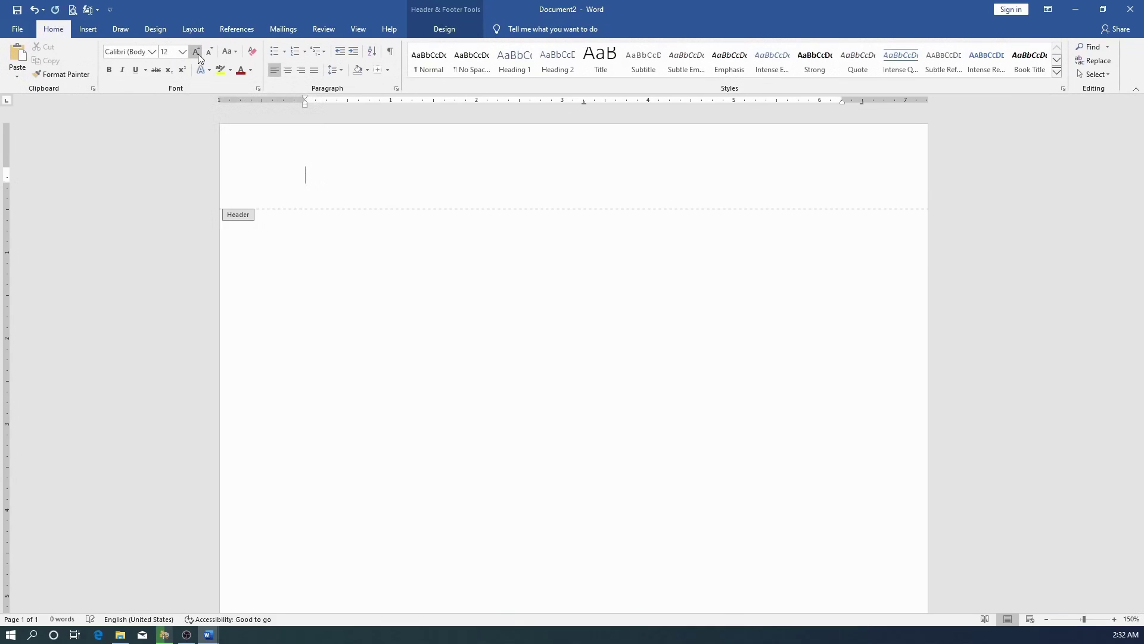
pyautogui.click(150, 52)
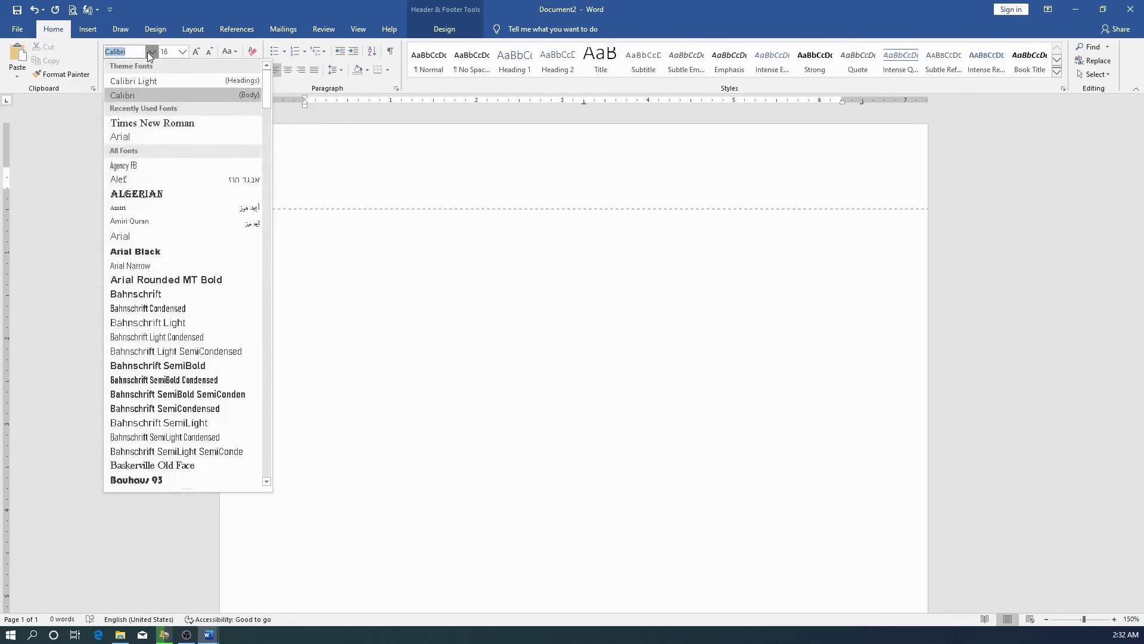
pyautogui.click(126, 141)
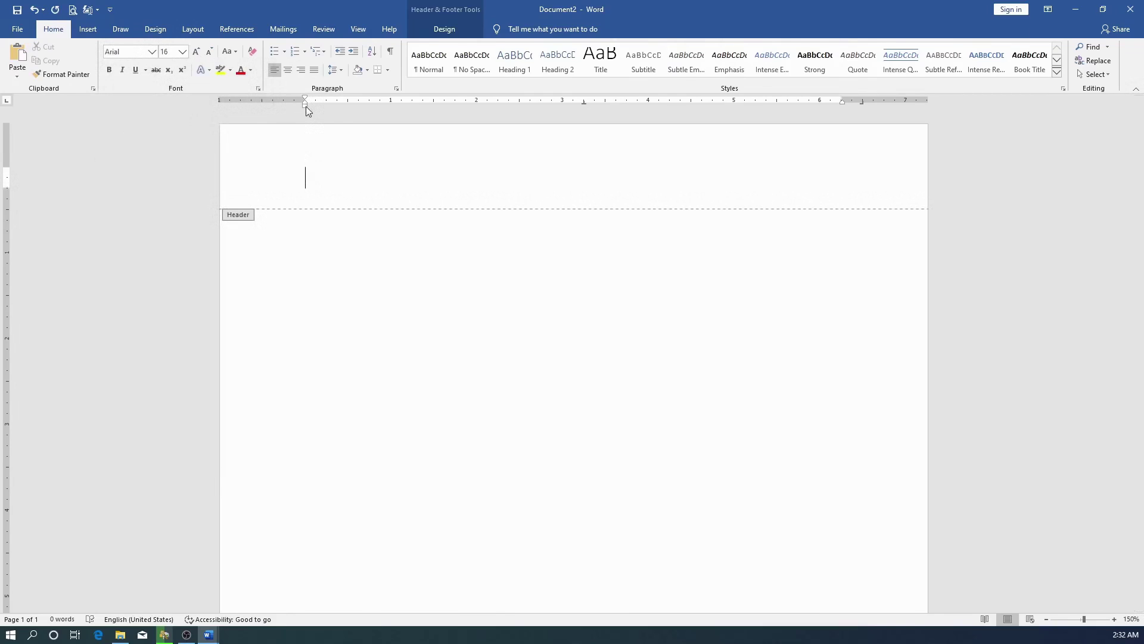
# Step: Indent the header and type 'RUKUN TETANGGA 00 RUKUN WARGA 00', 'KELURAHAN NN KECAMATAN NN', 'JAKARTA BARAT'
pyautogui.moveTo(306, 107); pyautogui.dragTo(391, 116)
pyautogui.write('RUKUN TETANGGA')
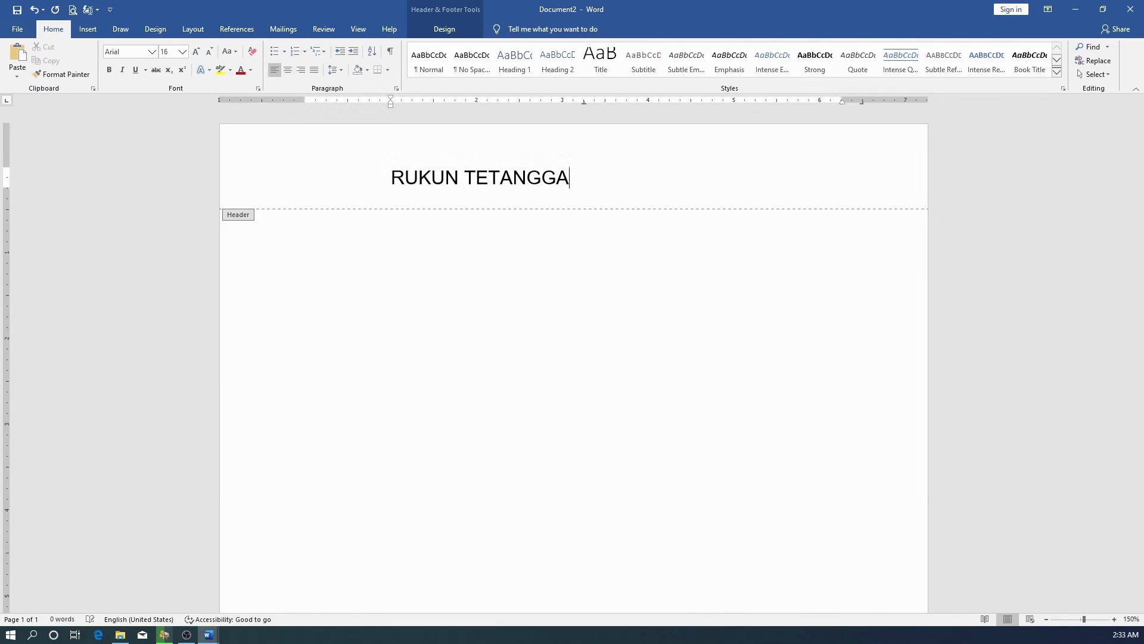
pyautogui.write(' 00 RUKUN WARGA 00')
pyautogui.press('Return')
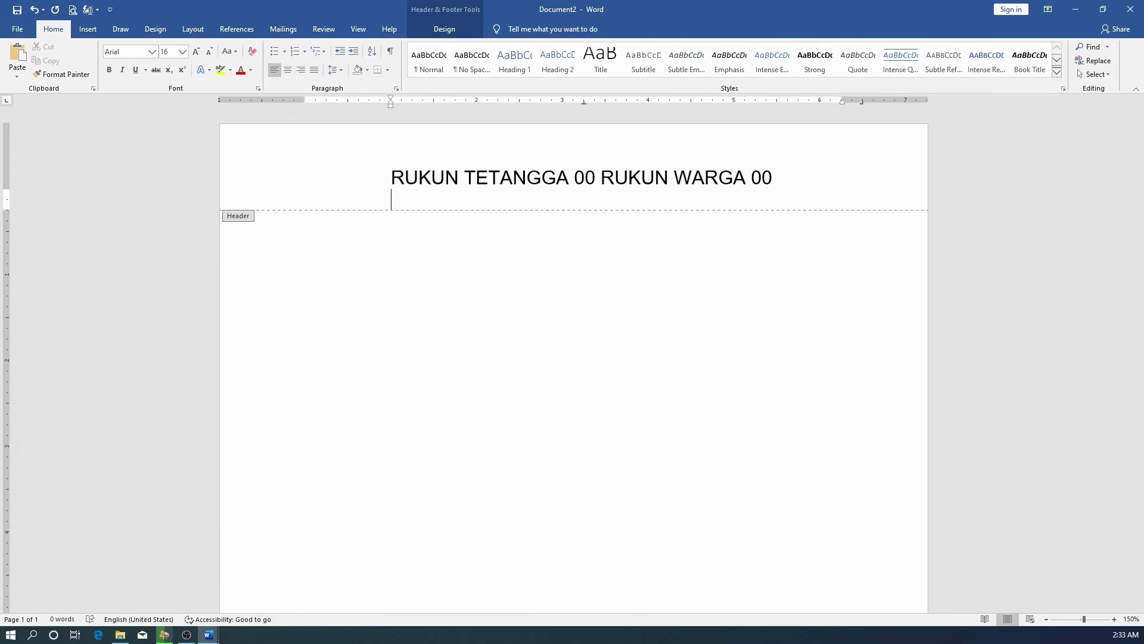
pyautogui.write('KELURAHAN NN KECAMATAN NN')
pyautogui.press('Return')
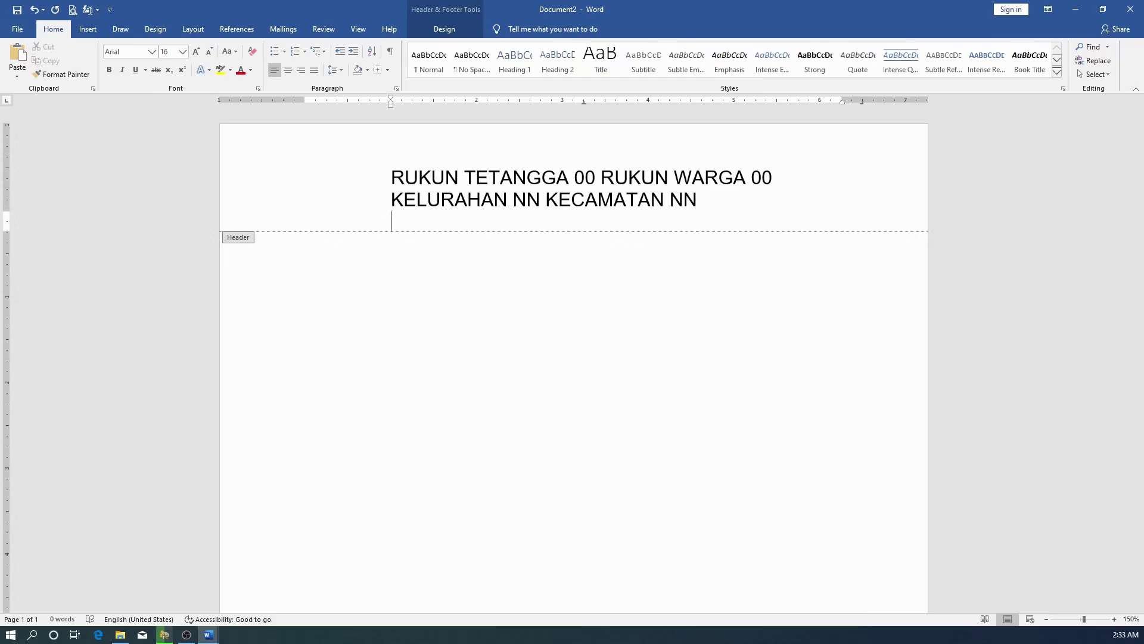
pyautogui.write('JAKARTA BARAT')
pyautogui.press('Return')
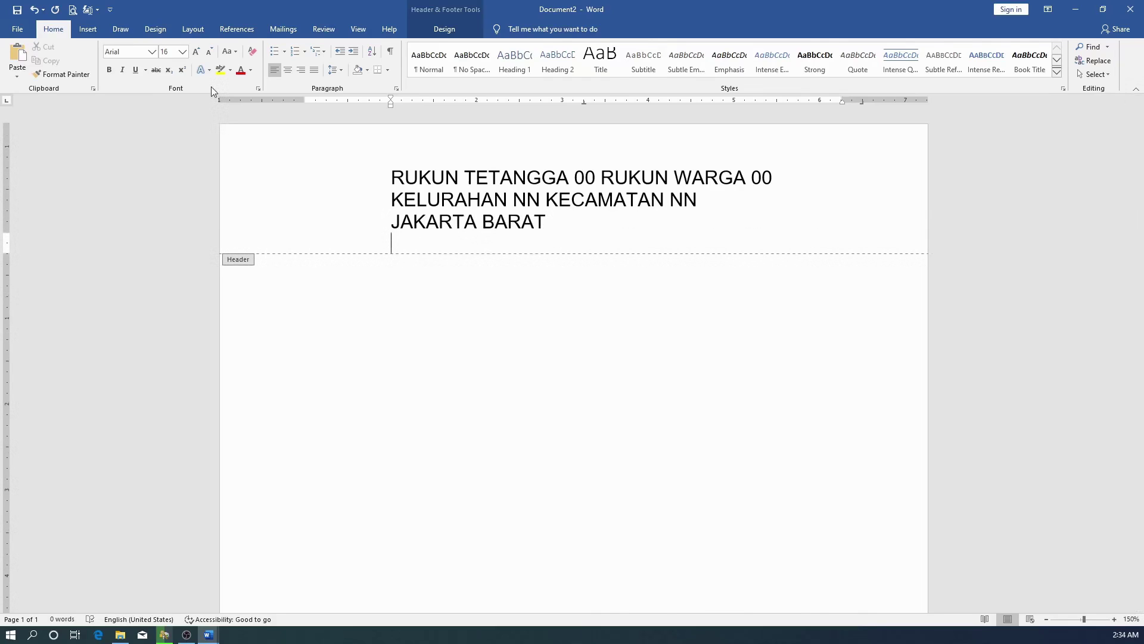
# Step: Add the 11 pt 'Sekretariat : Jl. Jalan bawal telp…' address line below the heading
pyautogui.click(209, 54)
pyautogui.click(208, 53)
pyautogui.click(206, 55)
pyautogui.write('Sekretariat :')
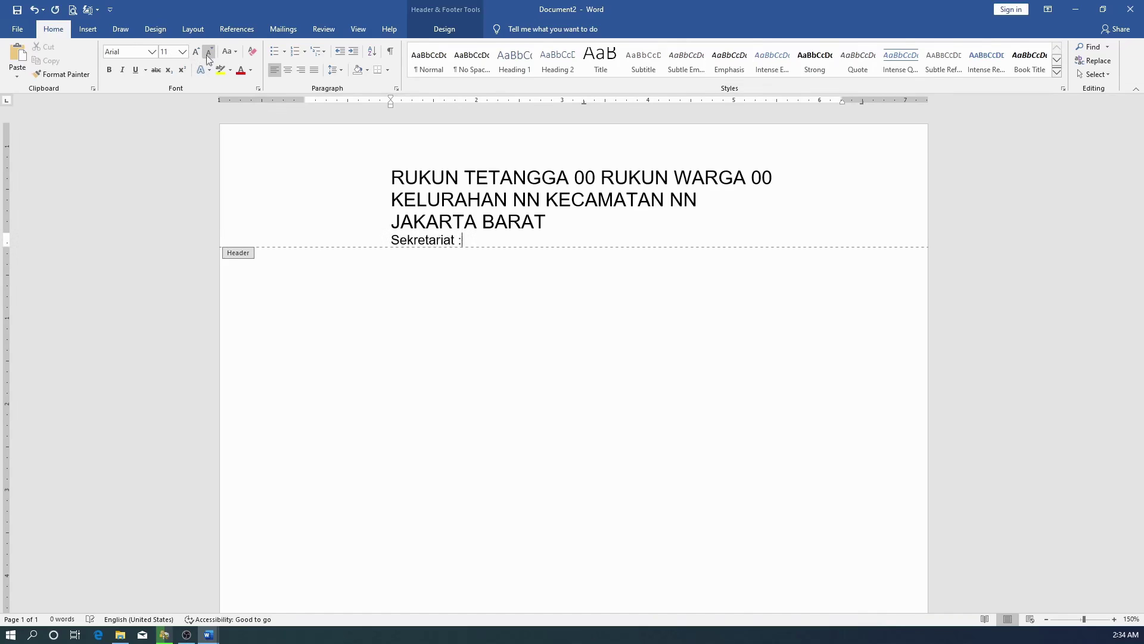
pyautogui.write(' Jl. Jalan bawal ')
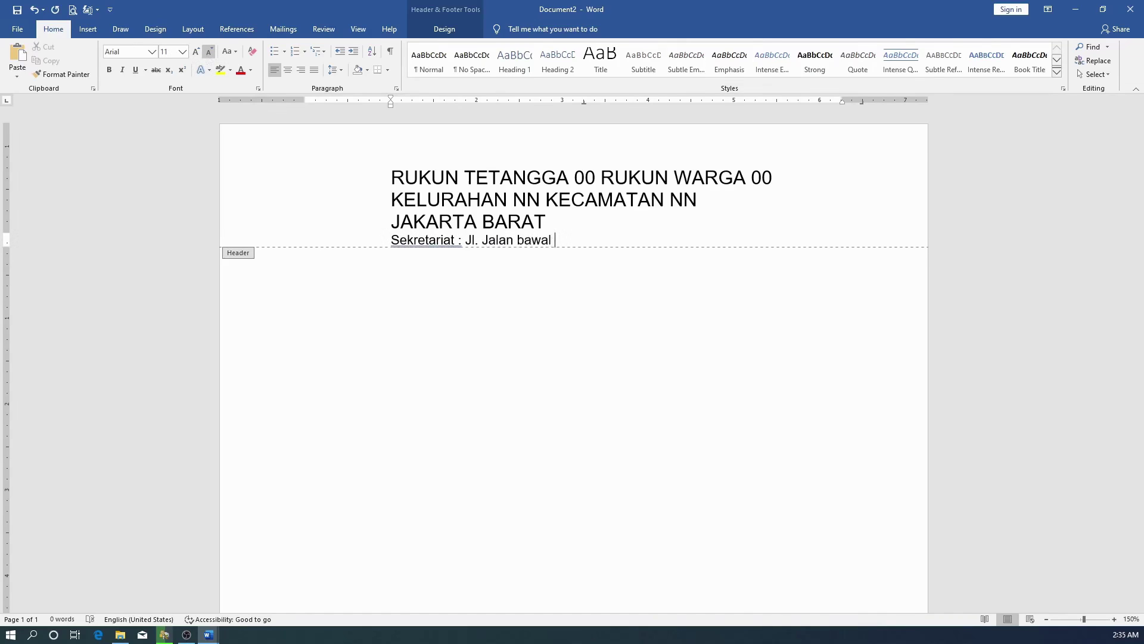
pyautogui.write('telp xxxx xxxxxxx xxxxxx')
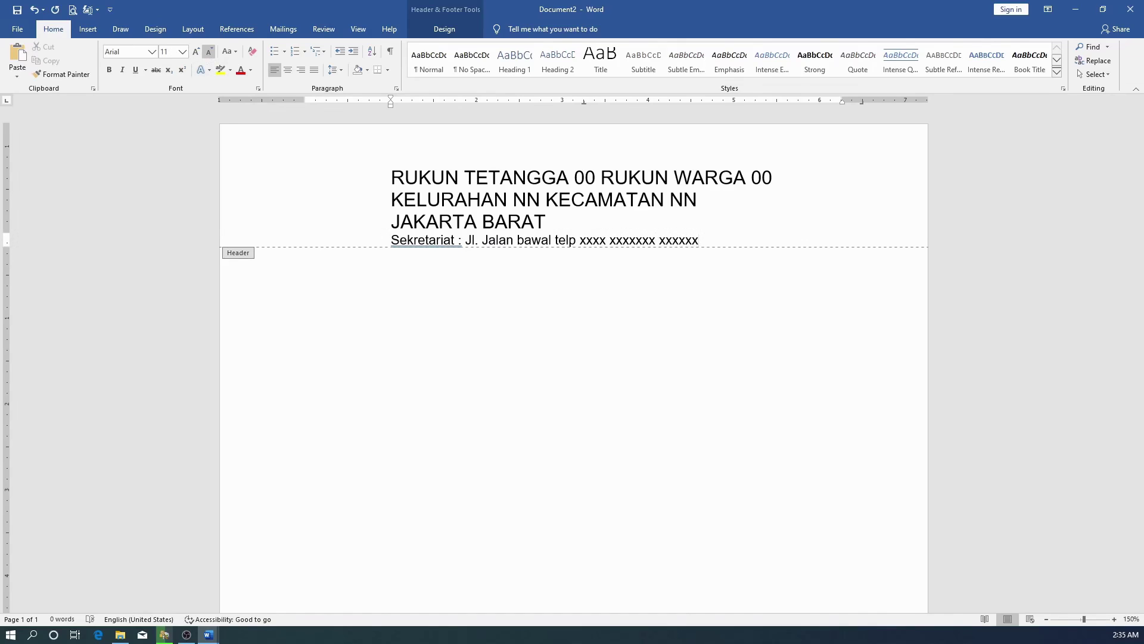
pyautogui.click(441, 200)
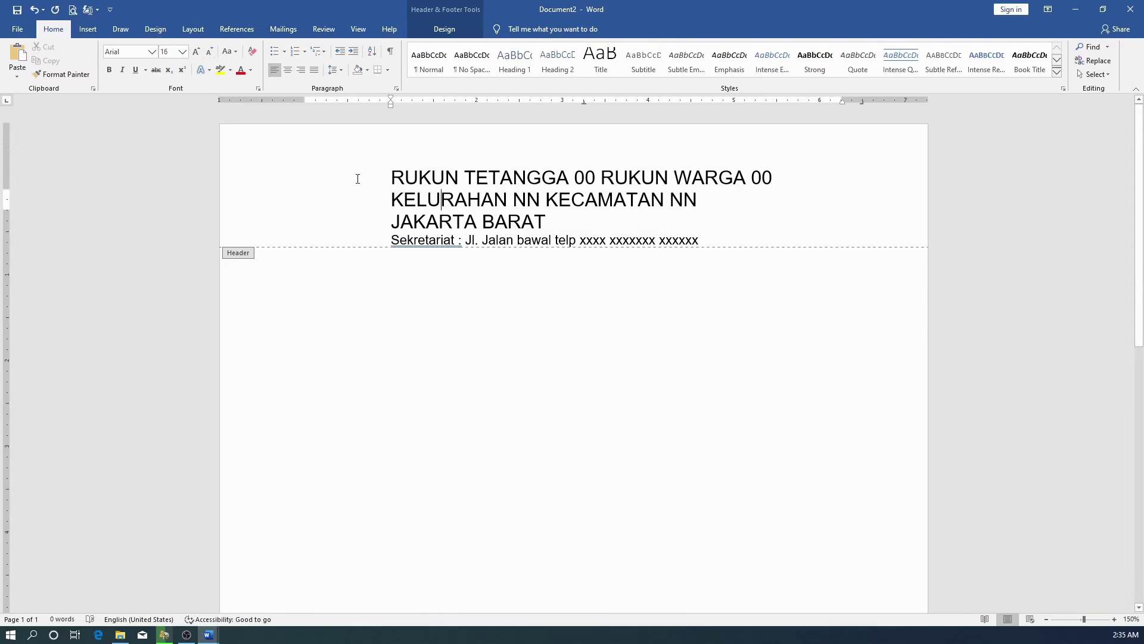
# Step: Make the three heading lines bold and centered
pyautogui.moveTo(204, 189); pyautogui.dragTo(200, 224)
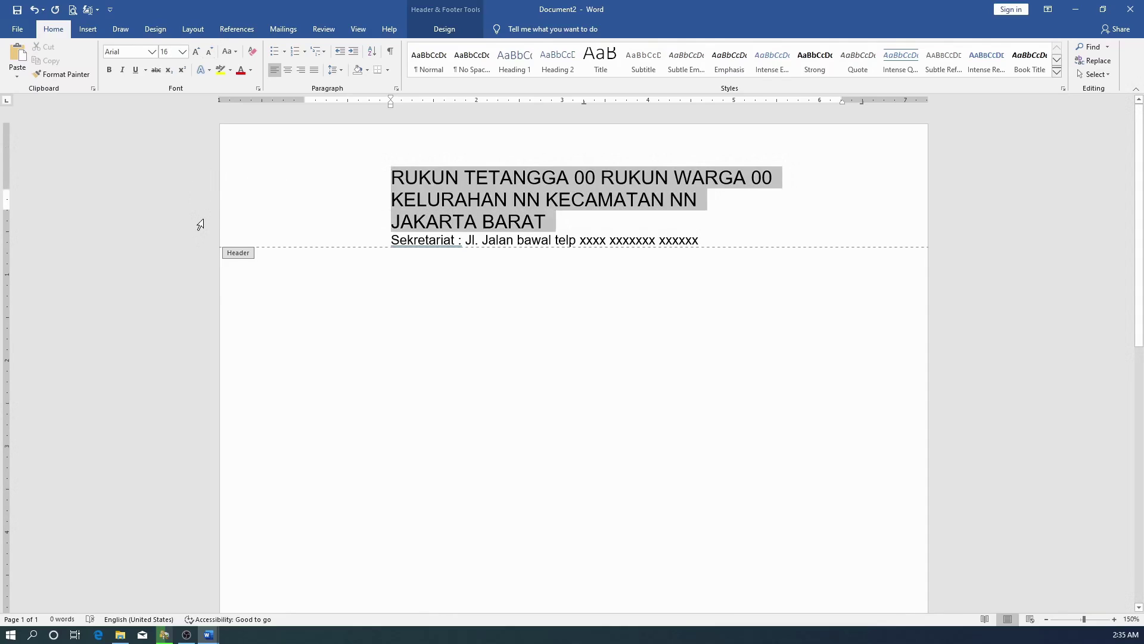
pyautogui.click(287, 70)
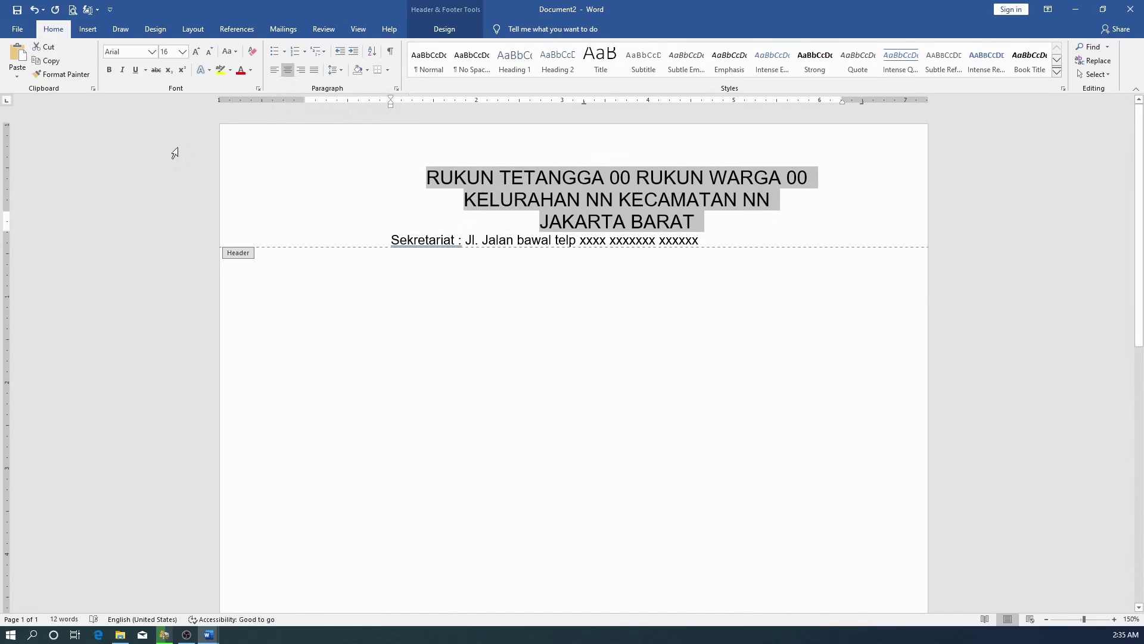
pyautogui.click(109, 70)
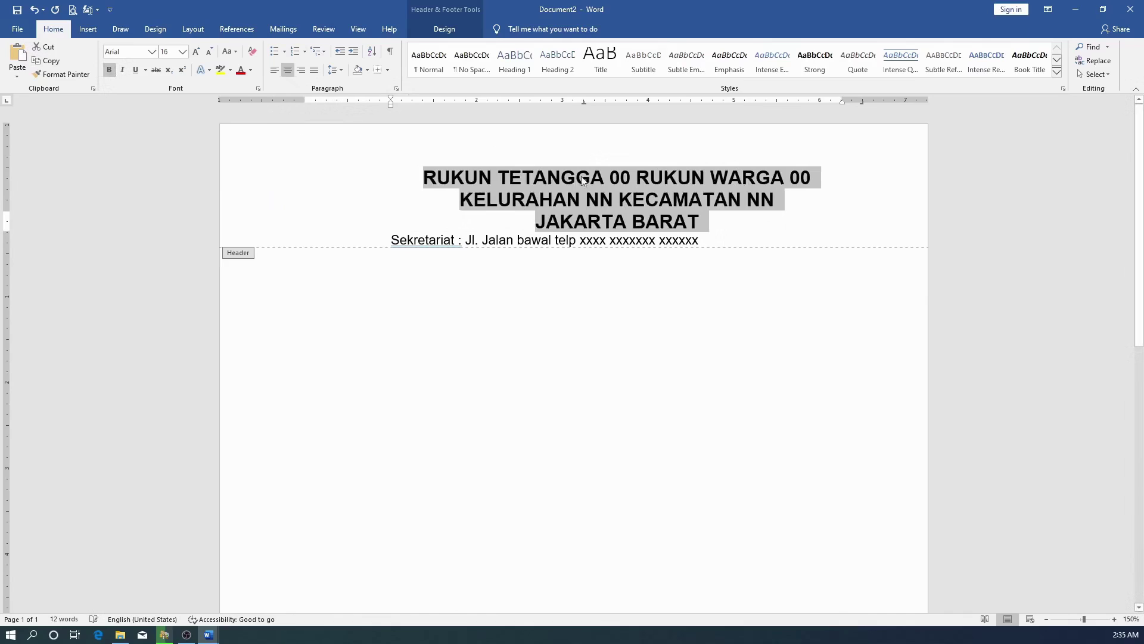
pyautogui.click(536, 202)
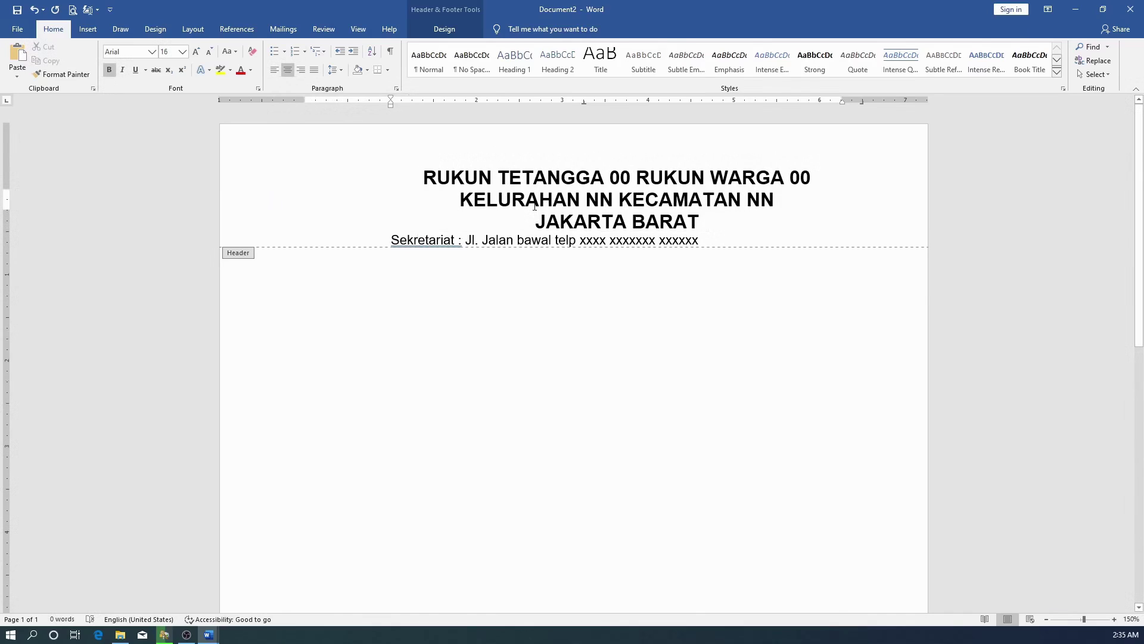
# Step: Center the Sekretariat address line under the heading
pyautogui.click(360, 240)
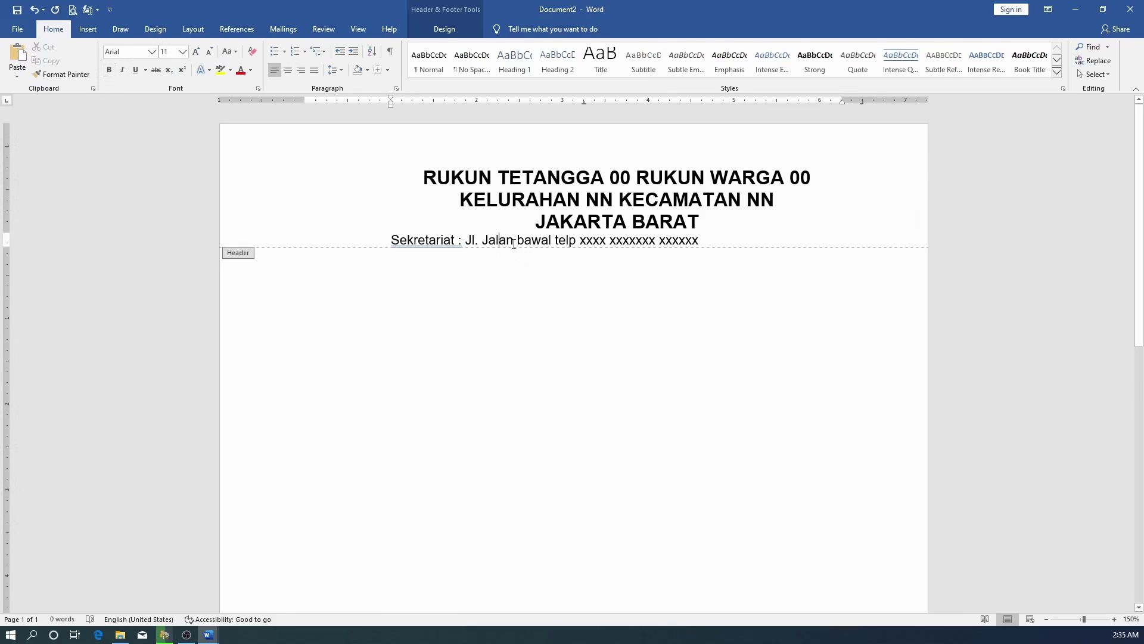
pyautogui.click(287, 70)
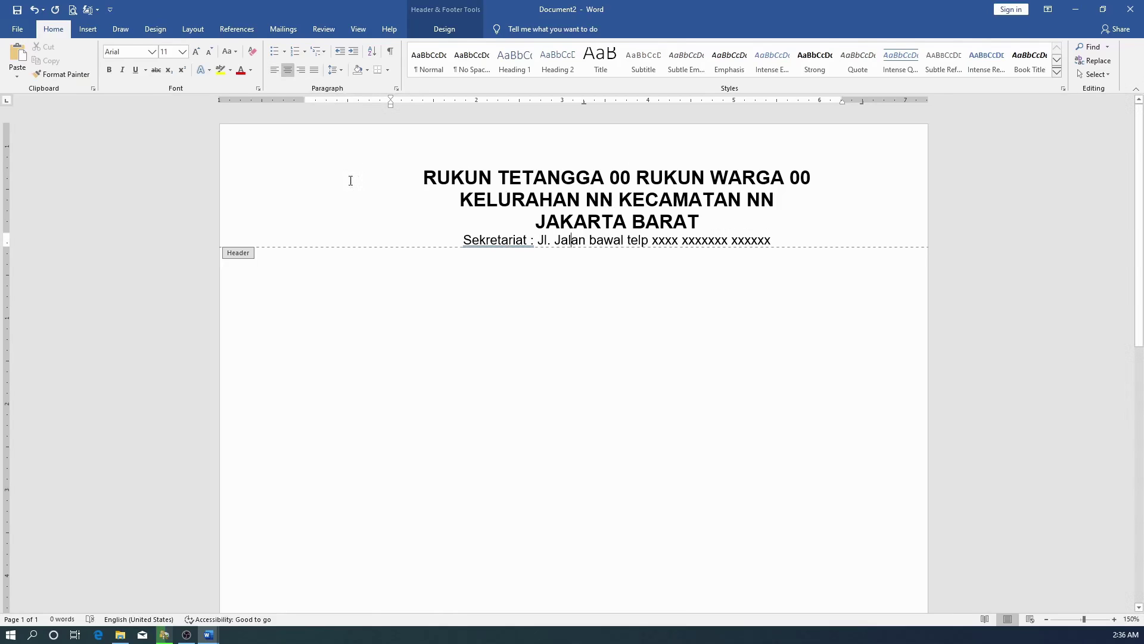
pyautogui.click(342, 199)
pyautogui.click(391, 174)
# Step: Float the emblem in front of text and move it left of the heading
pyautogui.click(88, 29)
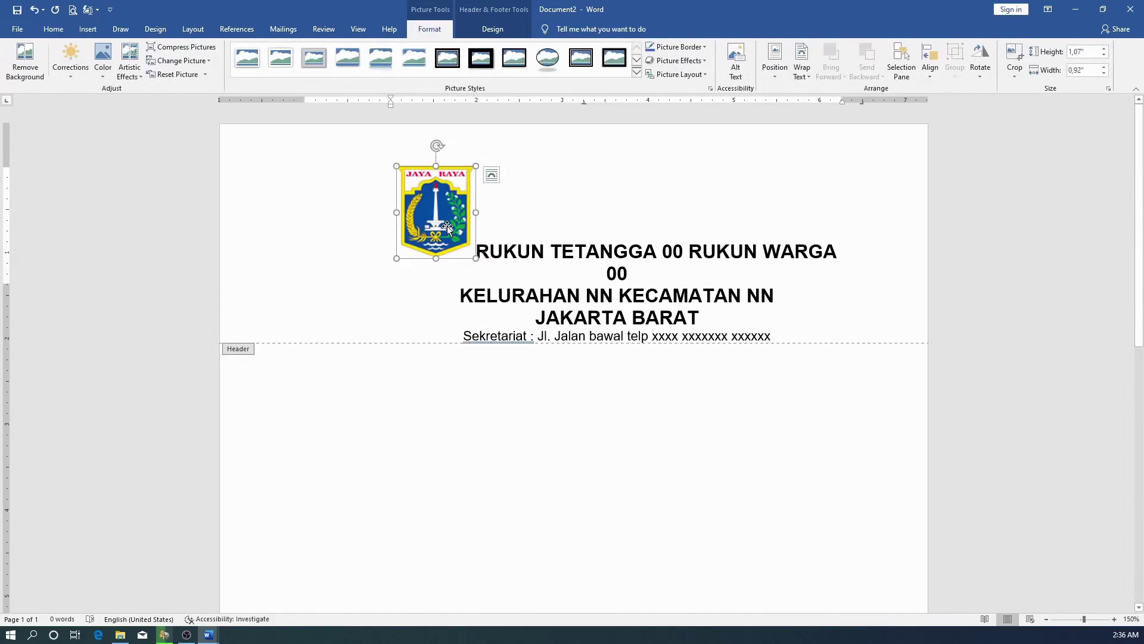
pyautogui.hotkey('ctrl', 'z')
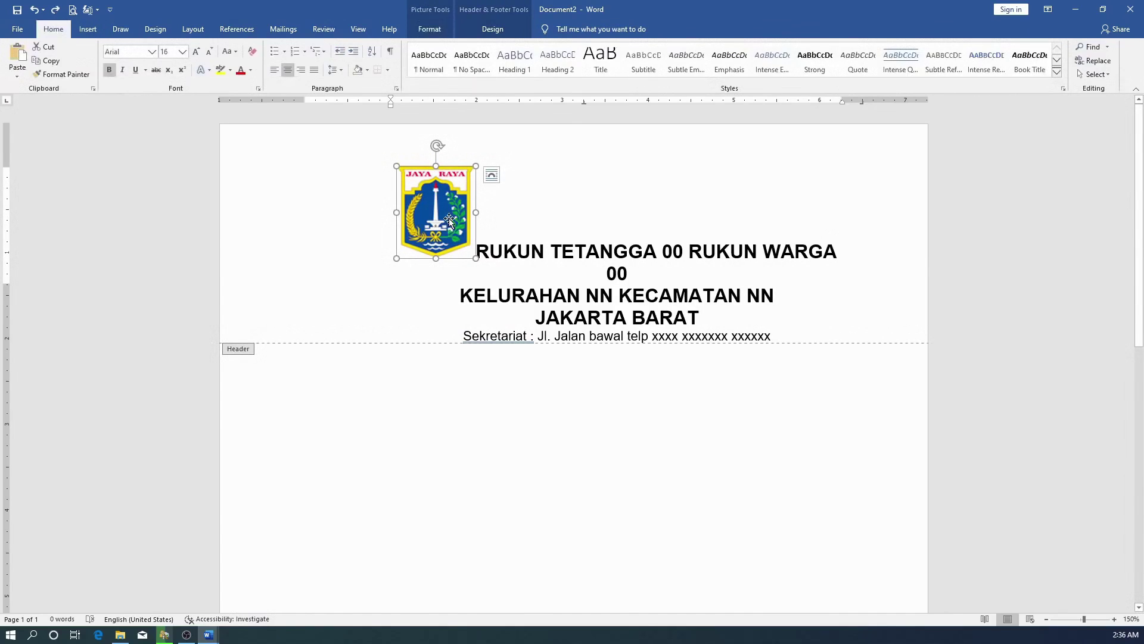
pyautogui.click(491, 174)
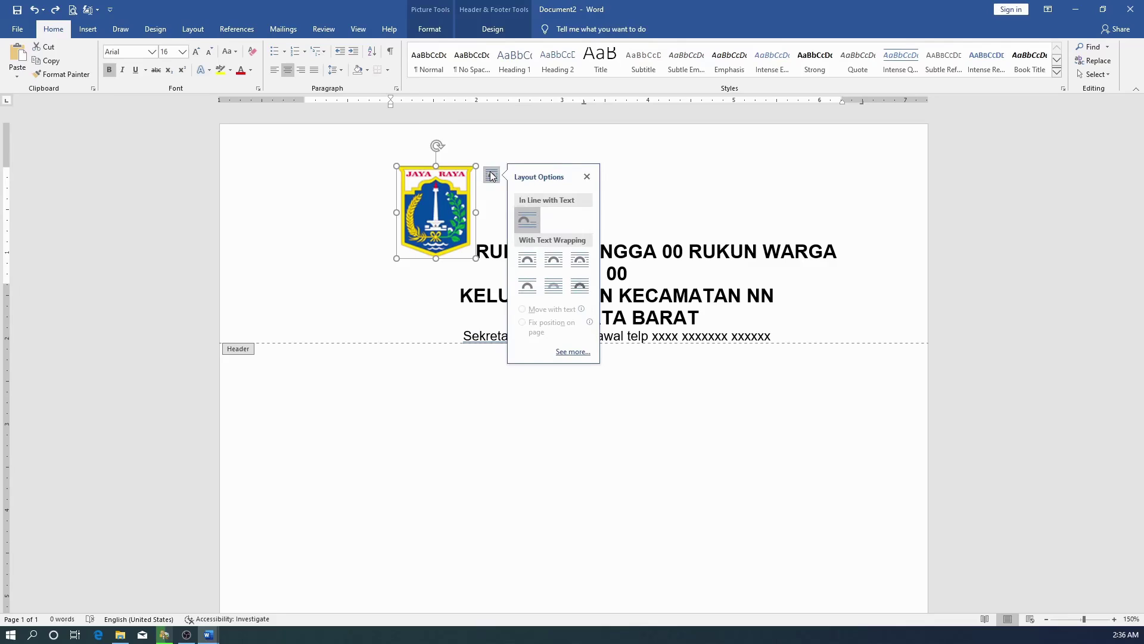
pyautogui.click(586, 286)
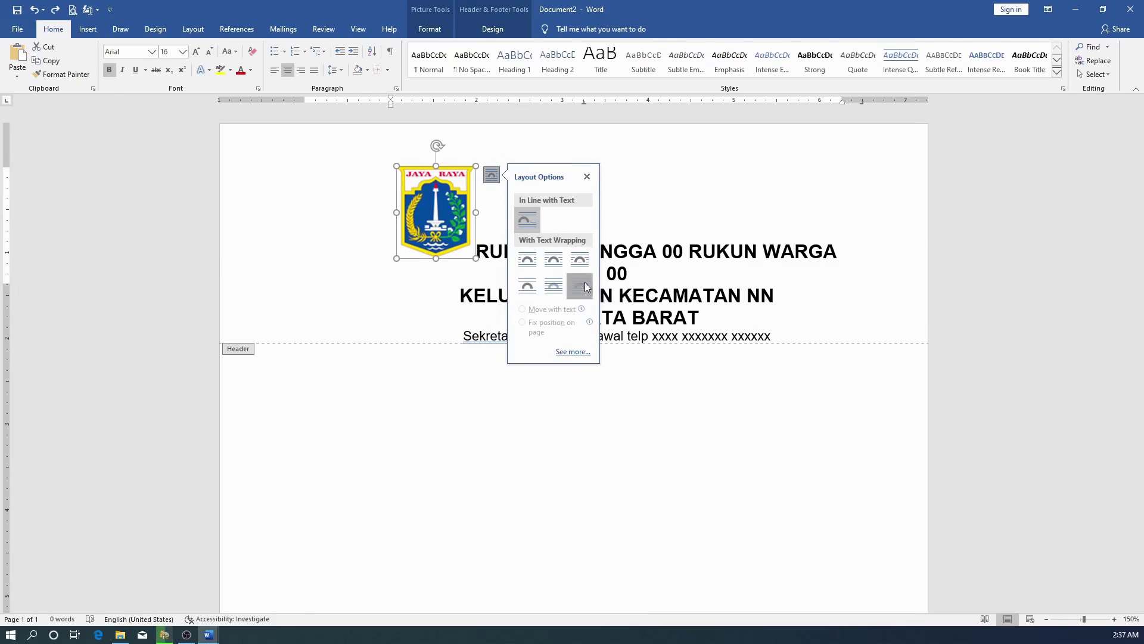
pyautogui.moveTo(427, 201); pyautogui.dragTo(346, 198)
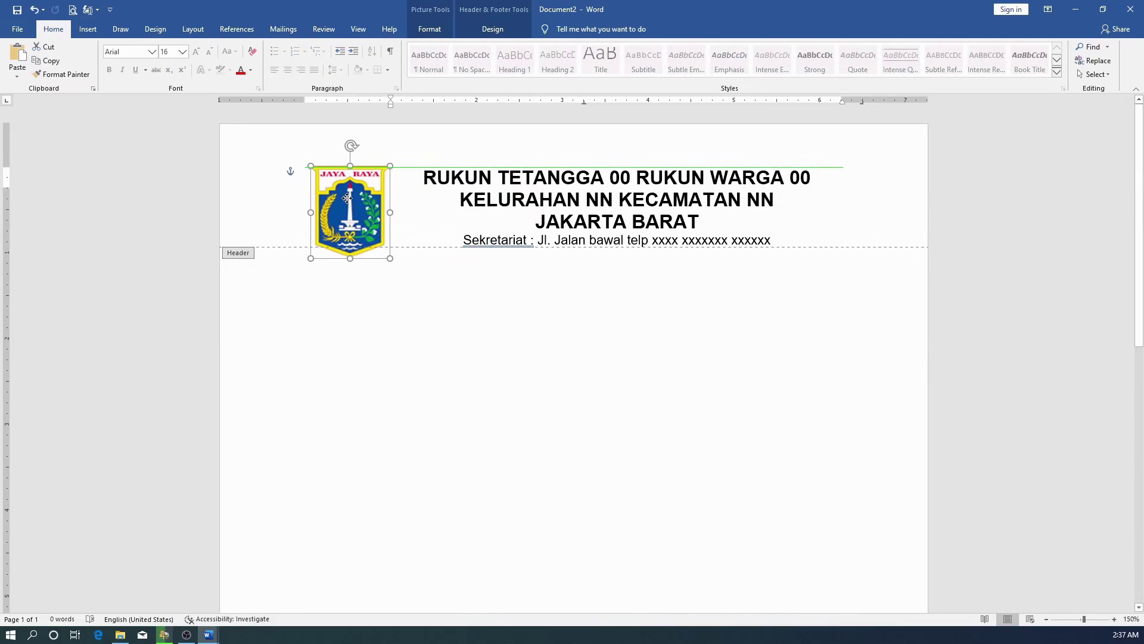
pyautogui.moveTo(347, 198); pyautogui.dragTo(348, 200)
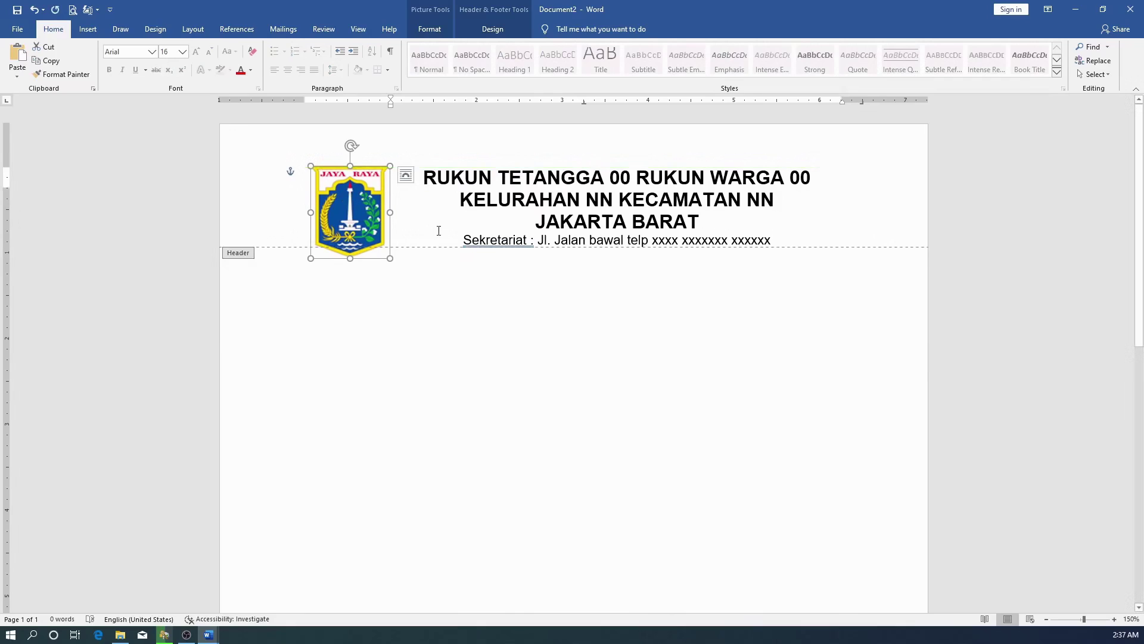
# Step: Set the emblem behind text, fixed on the page, and add blank lines below the address
pyautogui.click(407, 175)
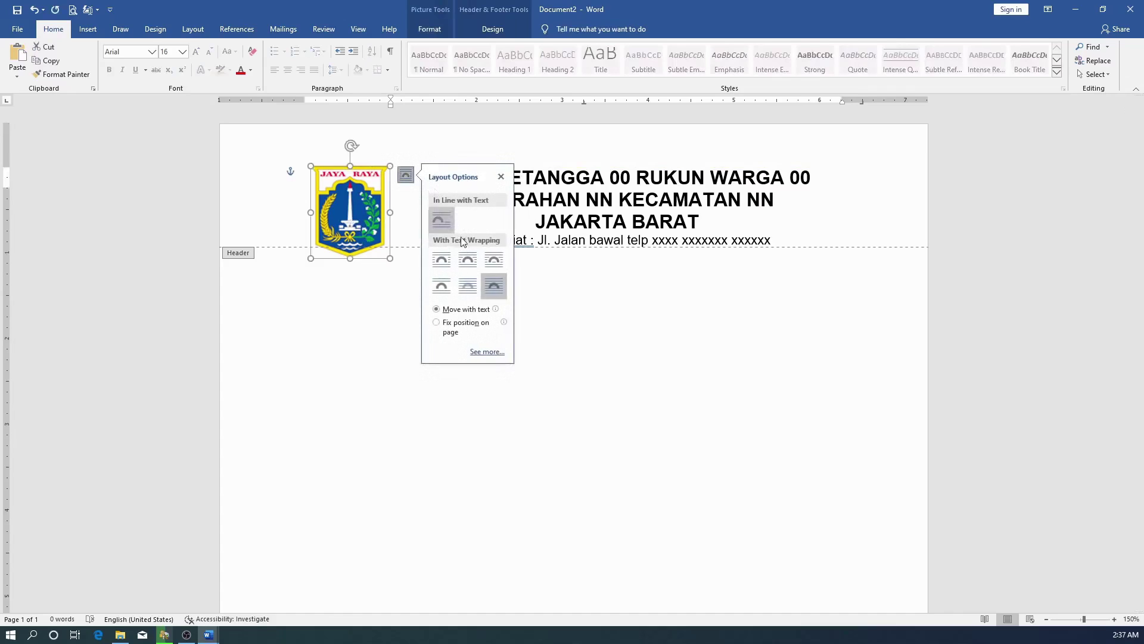
pyautogui.click(467, 288)
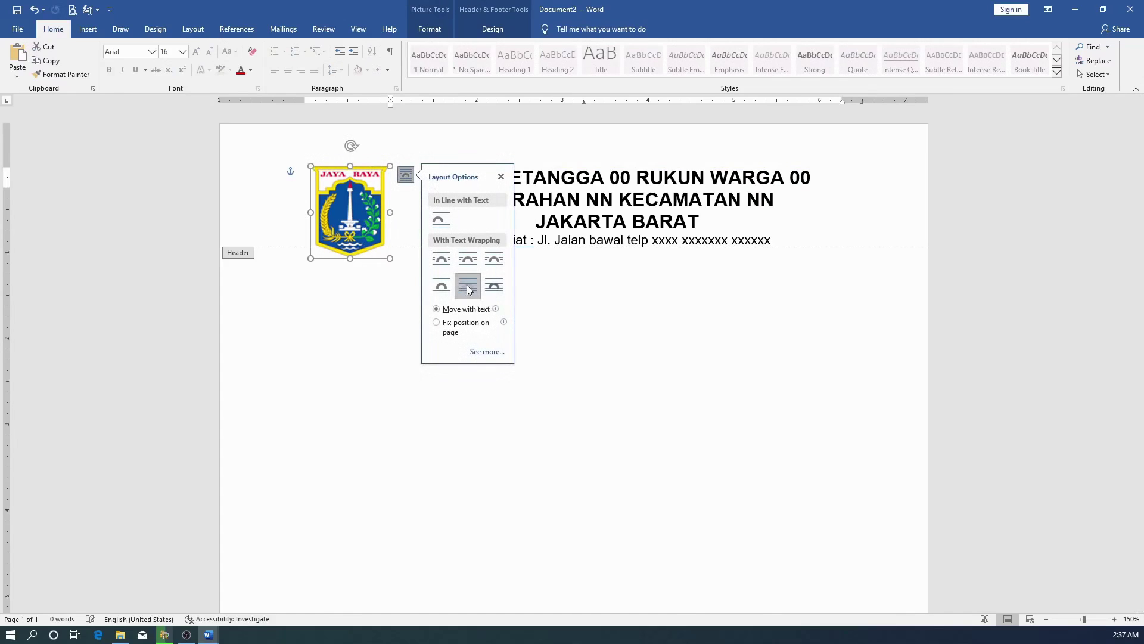
pyautogui.click(455, 329)
pyautogui.click(353, 205)
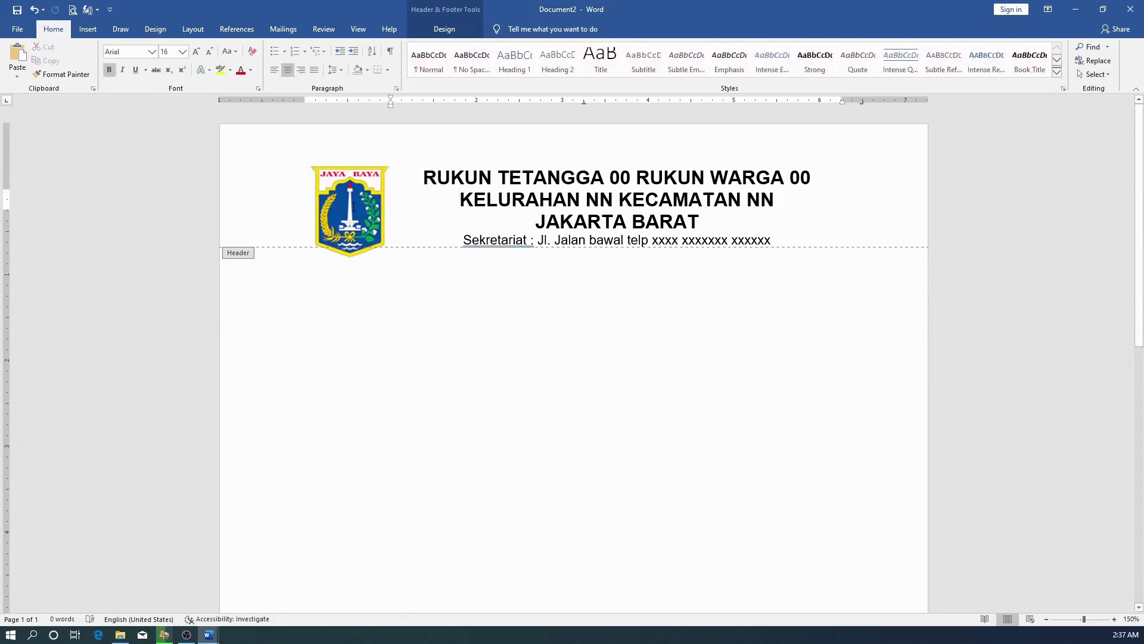
pyautogui.click(774, 242)
pyautogui.press('Return')
pyautogui.press('Return')
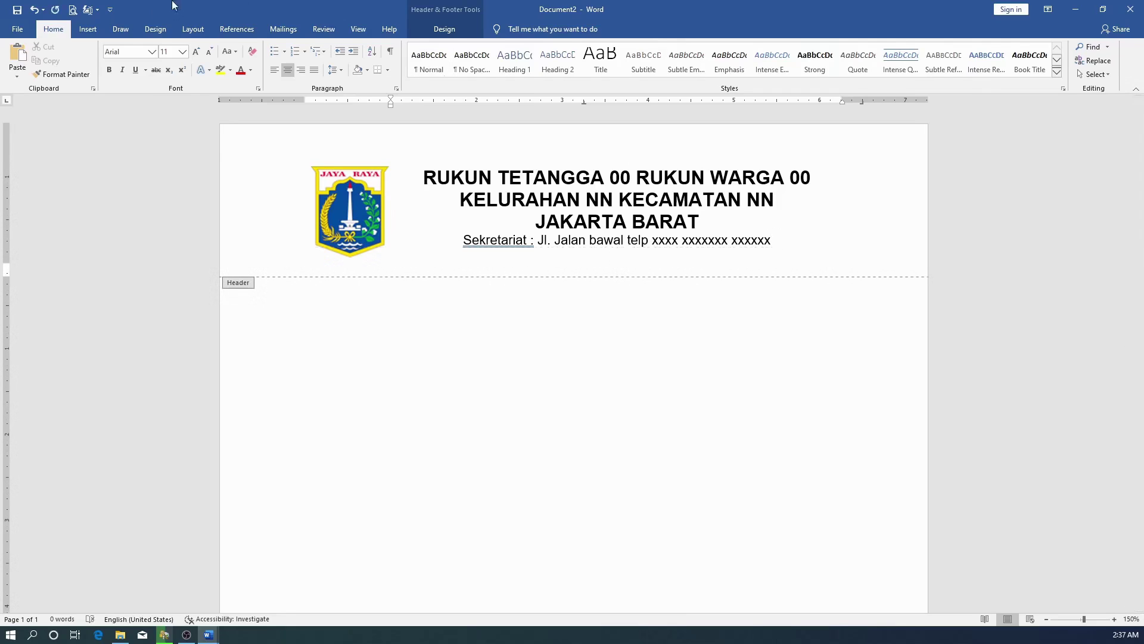
# Step: Draw a straight horizontal line across the header beneath the Sekretariat address
pyautogui.click(89, 30)
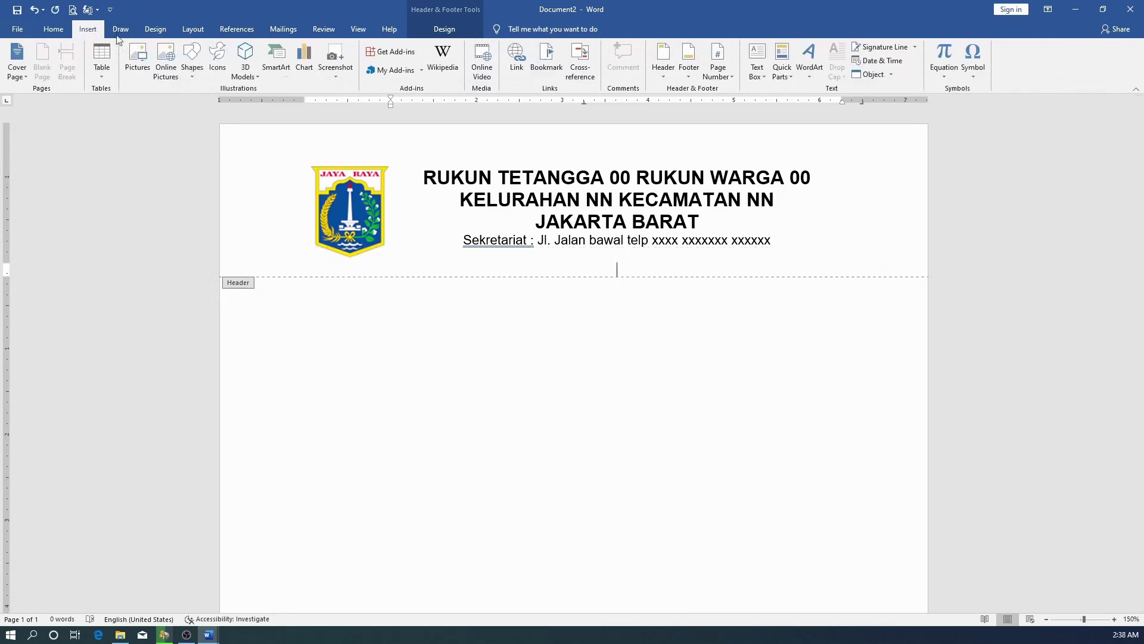
pyautogui.click(192, 62)
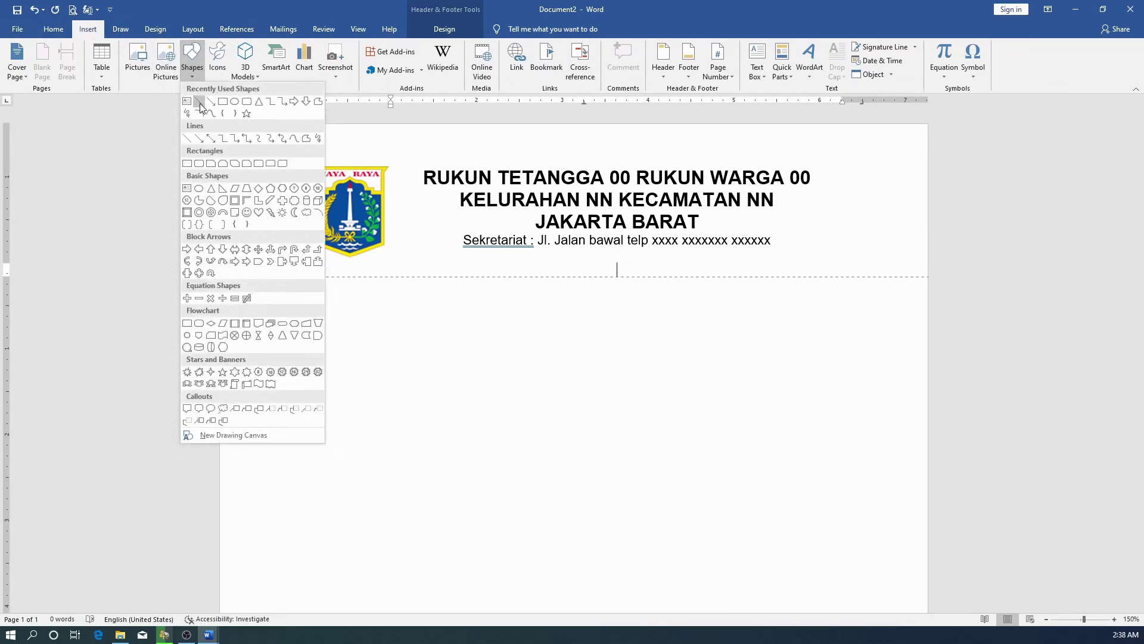
pyautogui.click(199, 101)
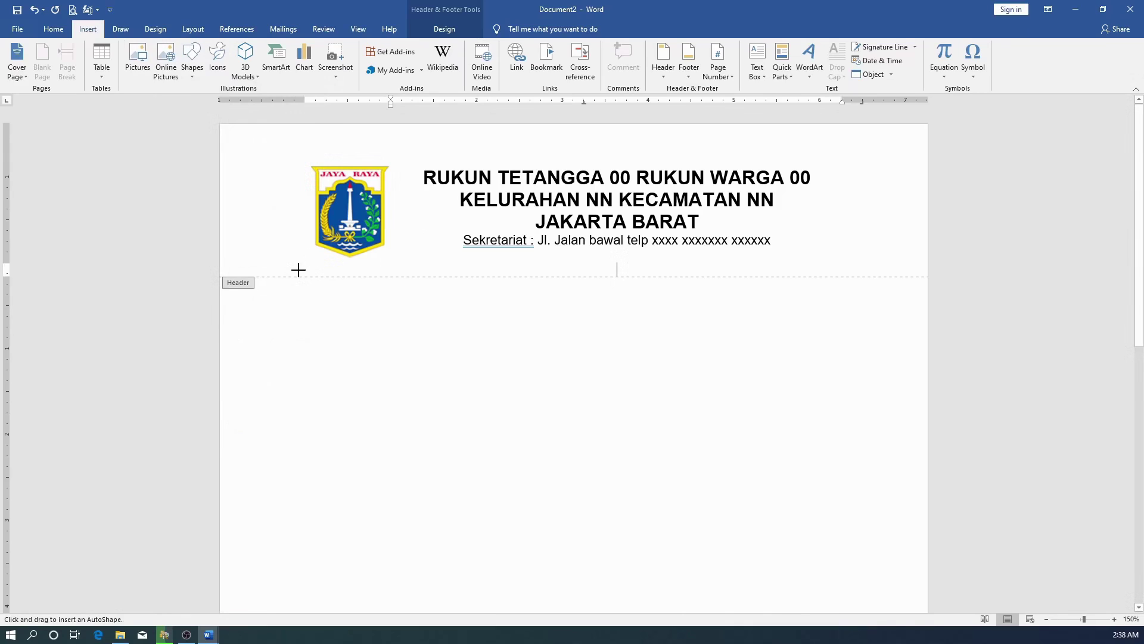
pyautogui.moveTo(298, 270); pyautogui.dragTo(850, 268)
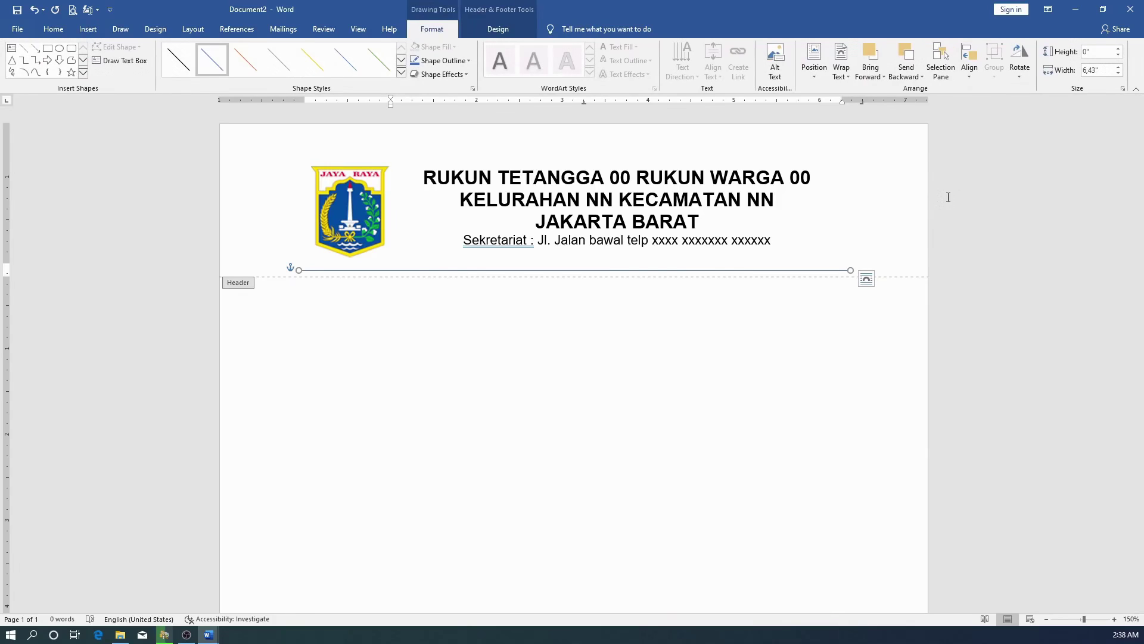
# Step: Give the separator line a dark subtle style, 3 pt weight and Triple compound type
pyautogui.click(176, 71)
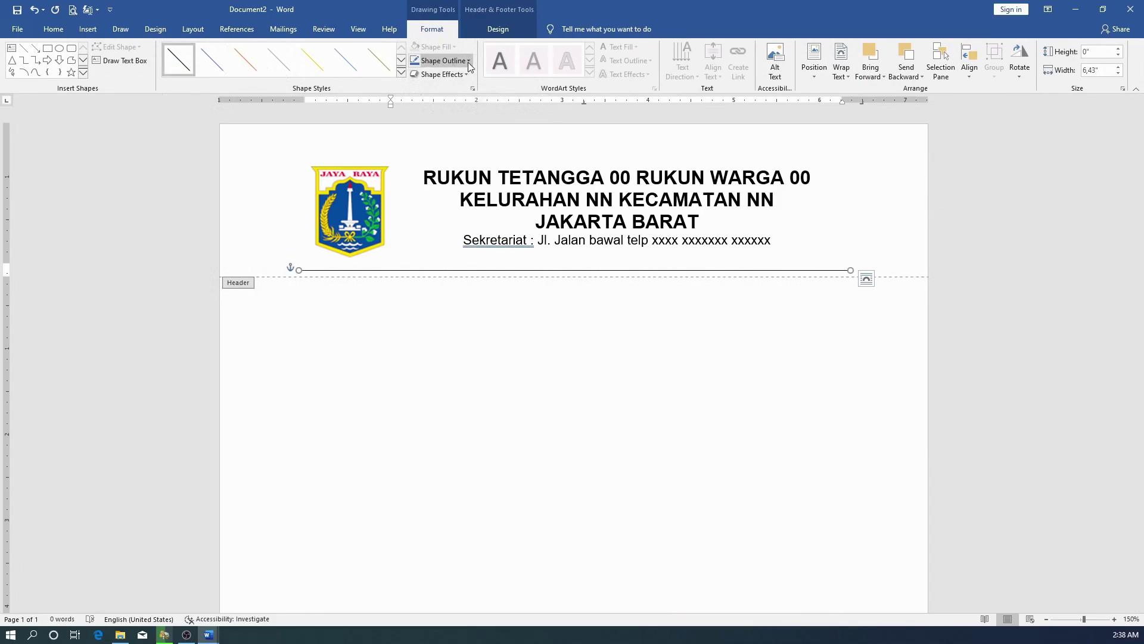
pyautogui.click(468, 62)
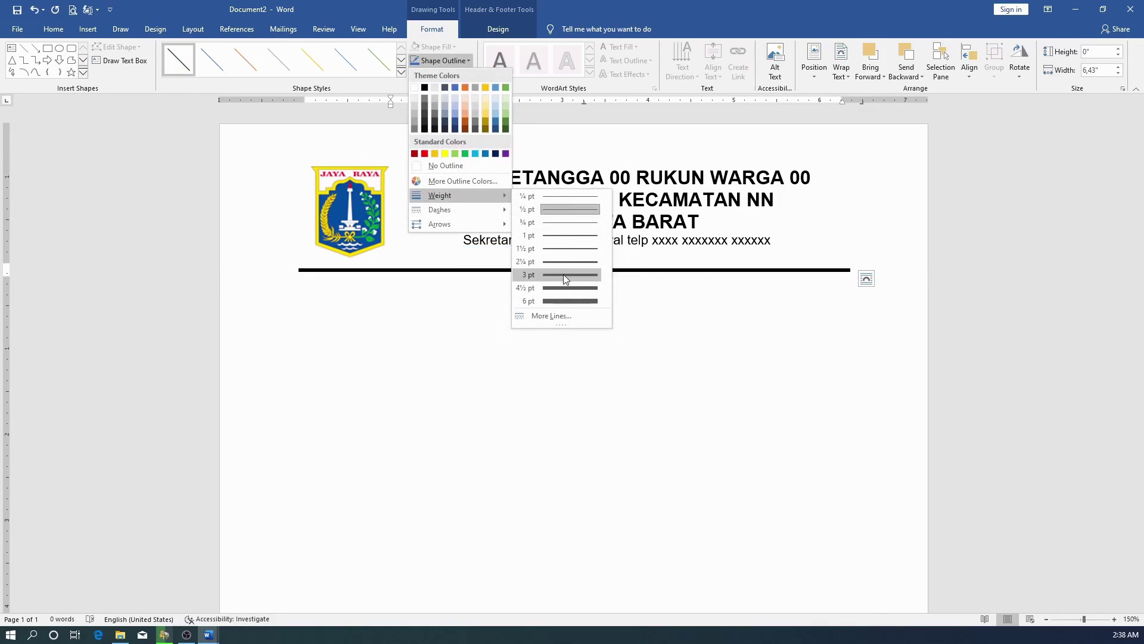
pyautogui.click(563, 274)
pyautogui.click(440, 62)
pyautogui.moveTo(440, 195)
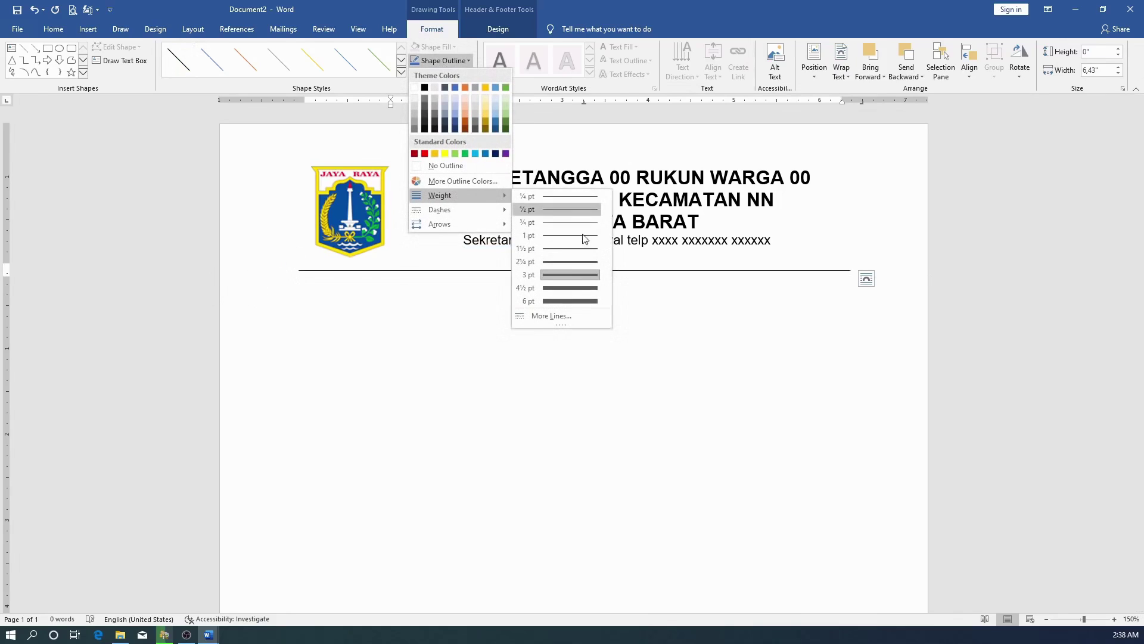
pyautogui.click(560, 314)
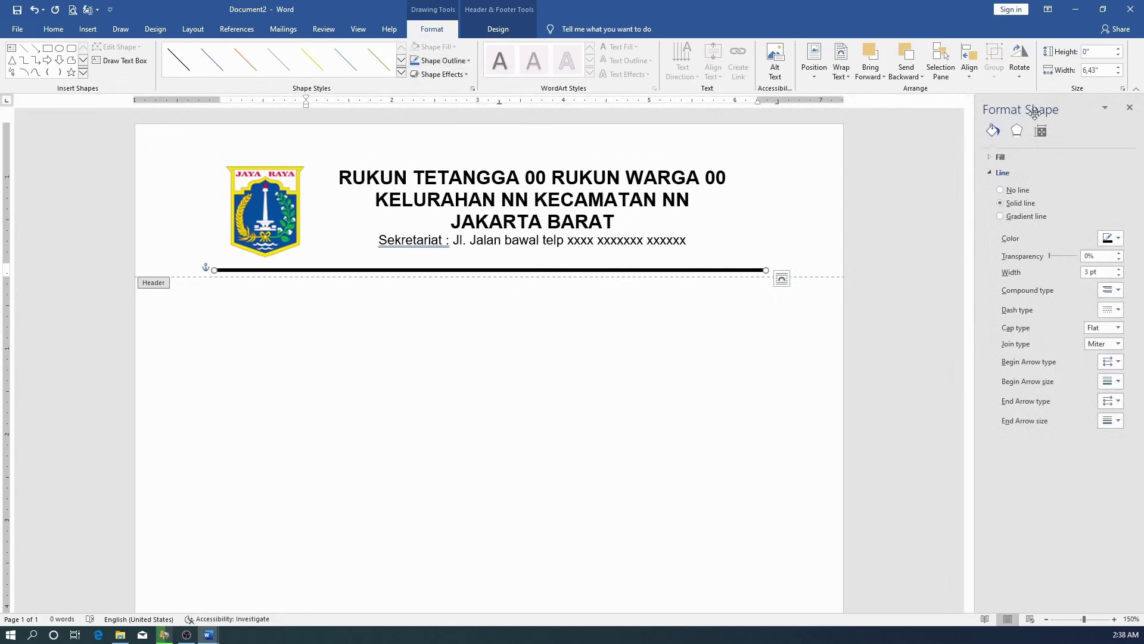
pyautogui.click(1108, 297)
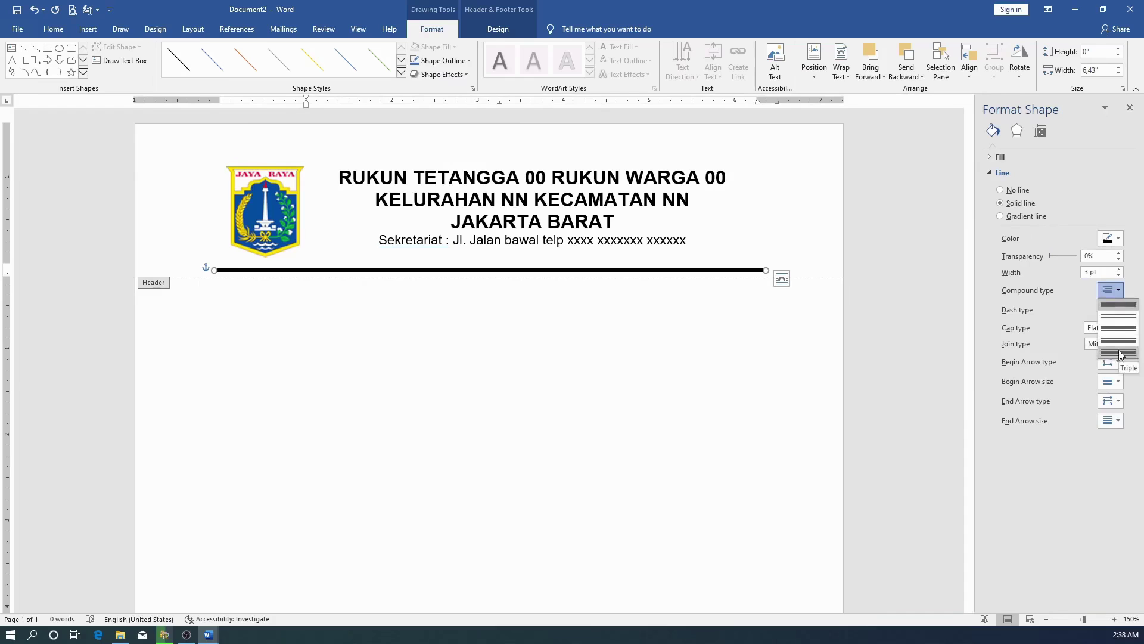
pyautogui.click(1119, 355)
pyautogui.doubleClick(519, 301)
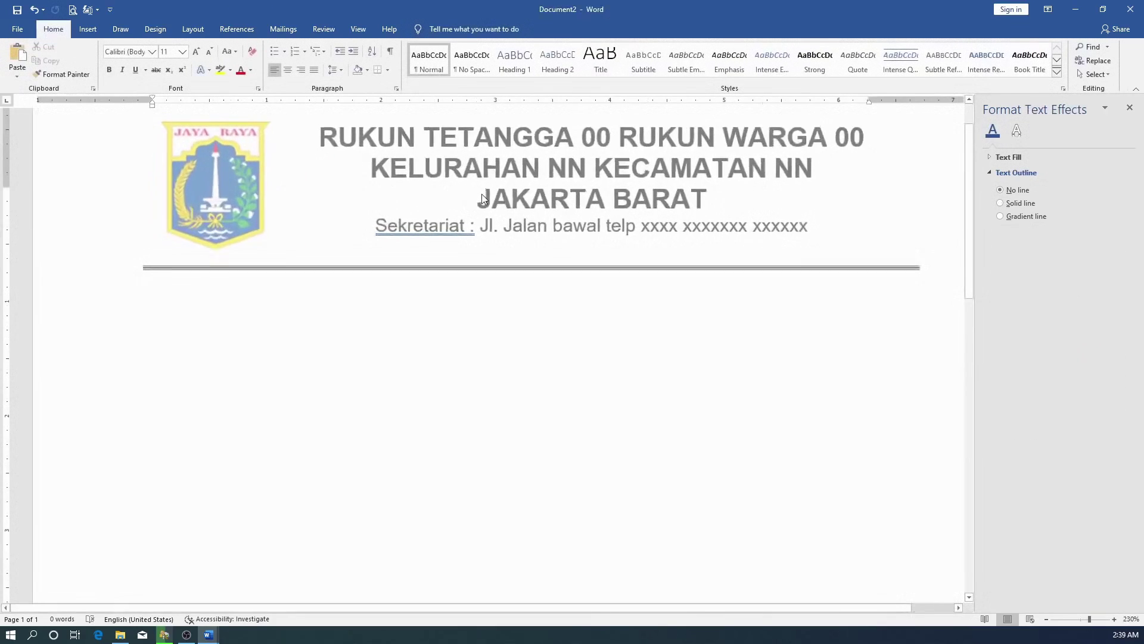
pyautogui.keyDown('ctrl'); pyautogui.scroll(6, 482, 195); pyautogui.keyUp('ctrl')
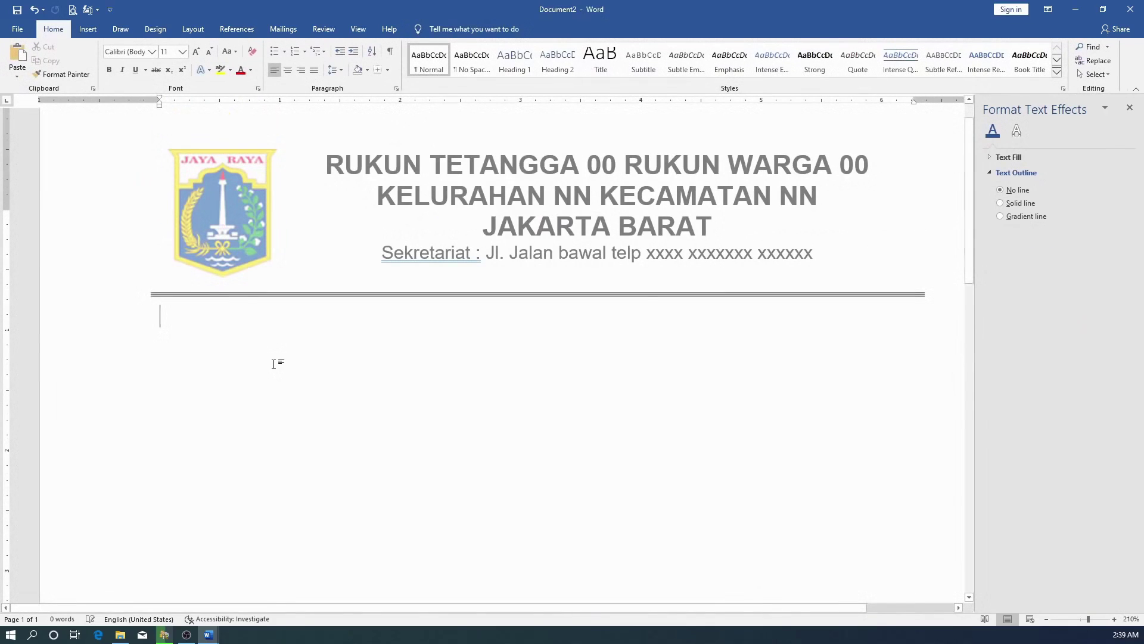
pyautogui.doubleClick(219, 187)
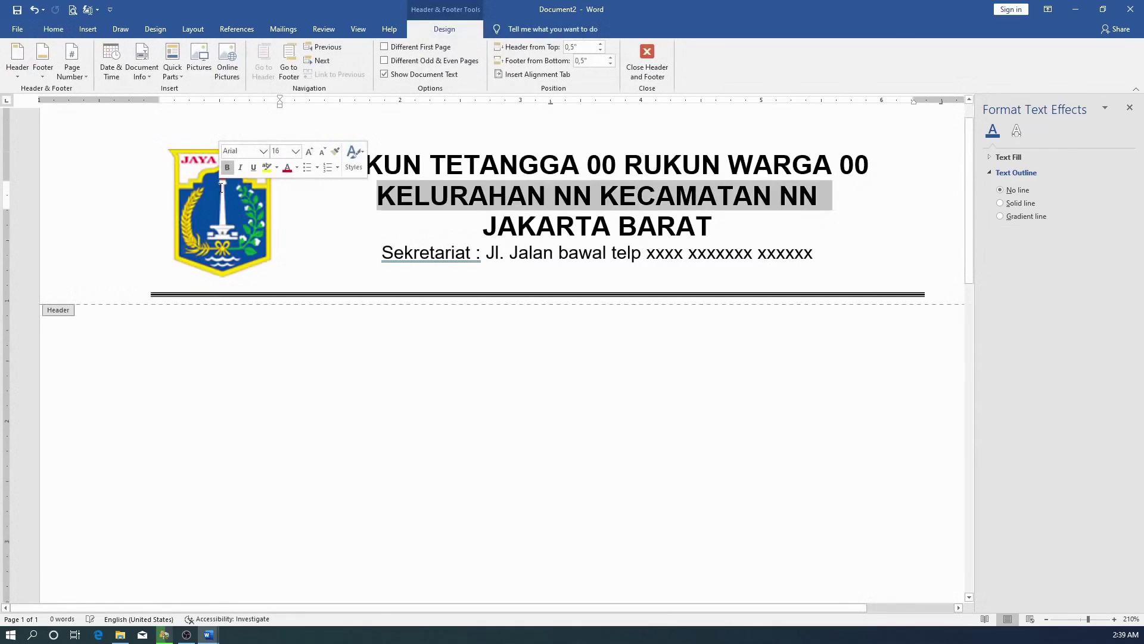
pyautogui.click(207, 212)
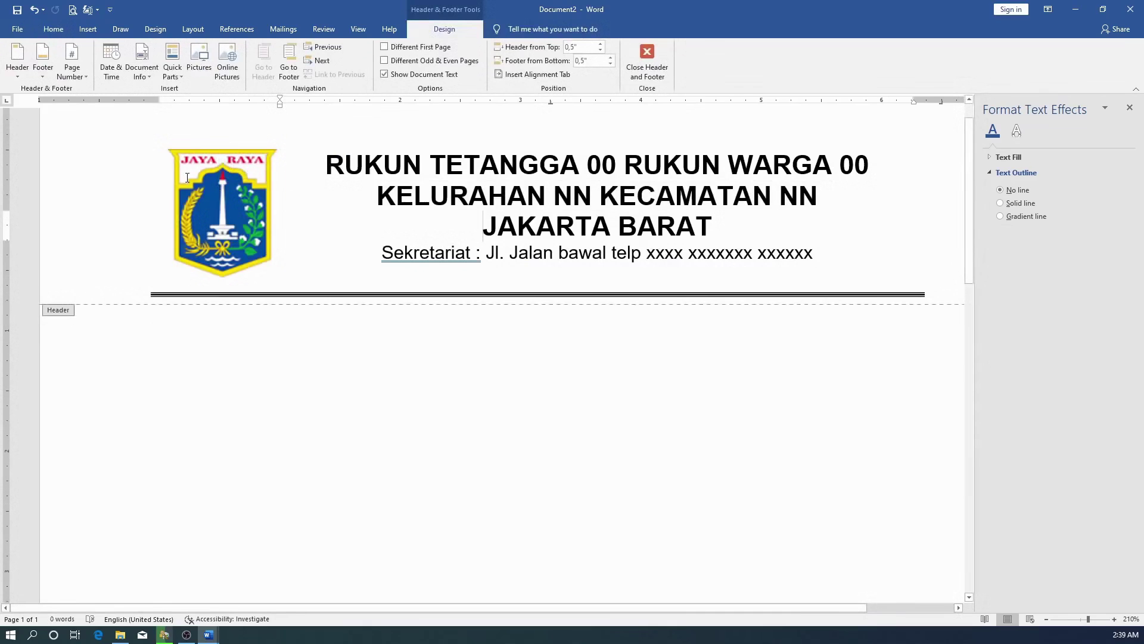
pyautogui.scroll(1, 187, 177)
pyautogui.scroll(3, 187, 177)
pyautogui.scroll(2, 187, 177)
pyautogui.scroll(11, 187, 178)
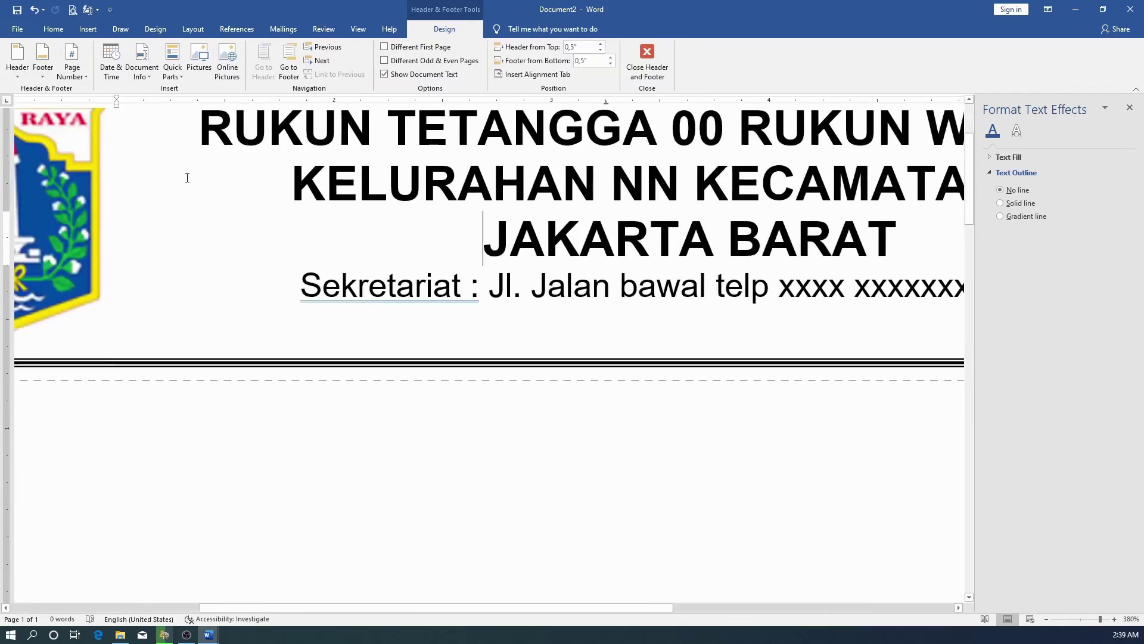
pyautogui.scroll(7, 187, 177)
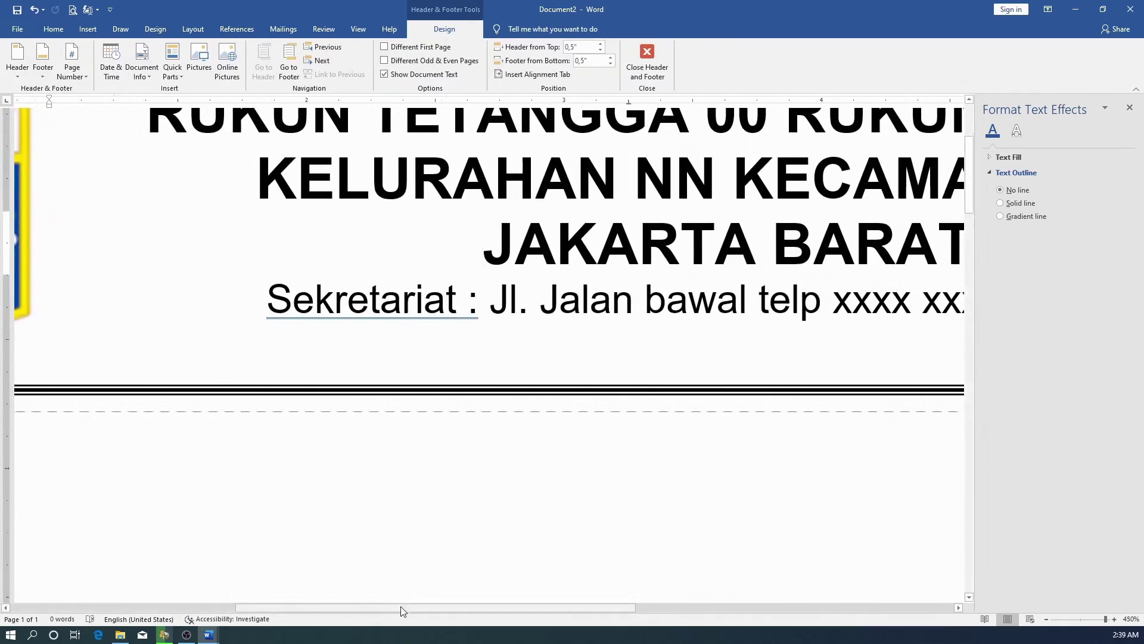
pyautogui.moveTo(401, 606); pyautogui.dragTo(223, 603)
pyautogui.scroll(3, 349, 401)
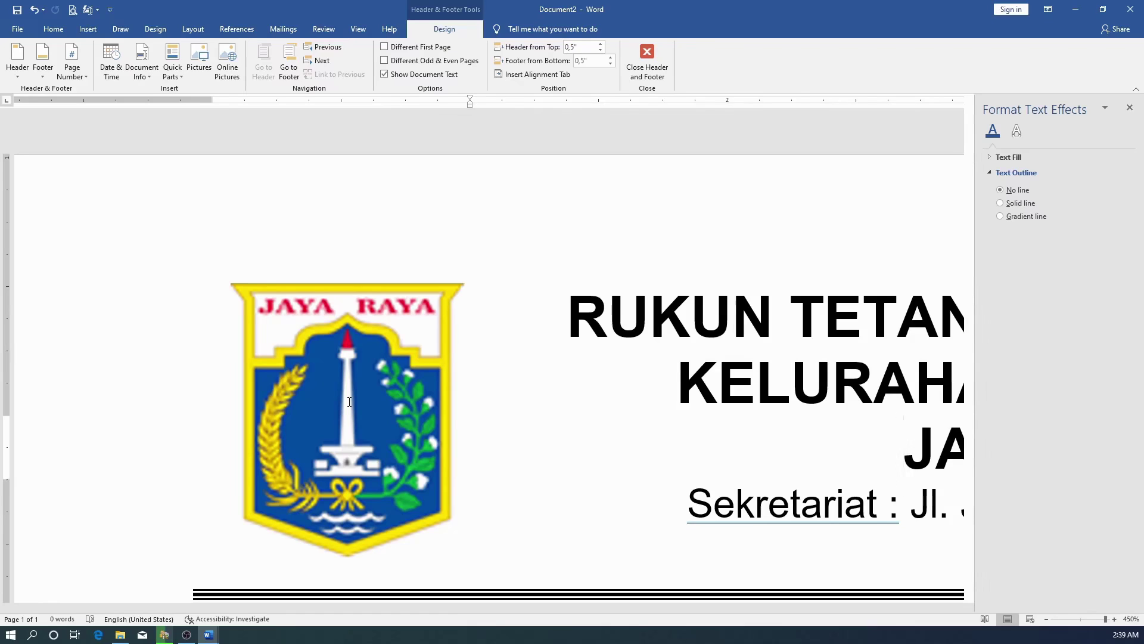
# Step: Search Google images for 'ikon jaya raya svg' and open the Lambang Jakarta preview to copy it
pyautogui.press('Up')
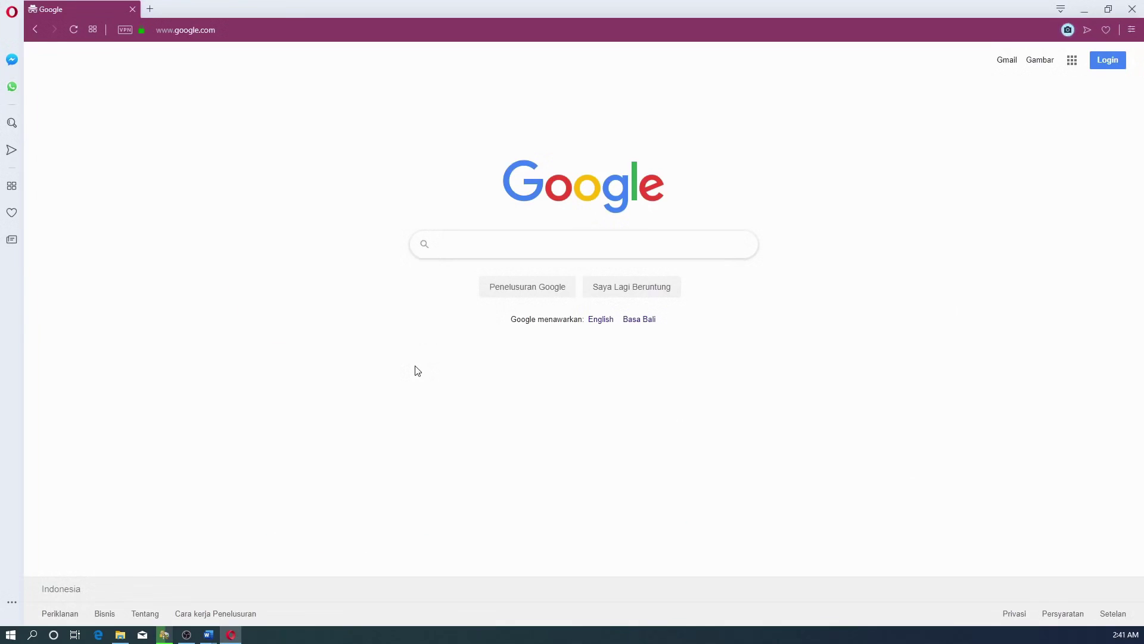
pyautogui.write('ikon ')
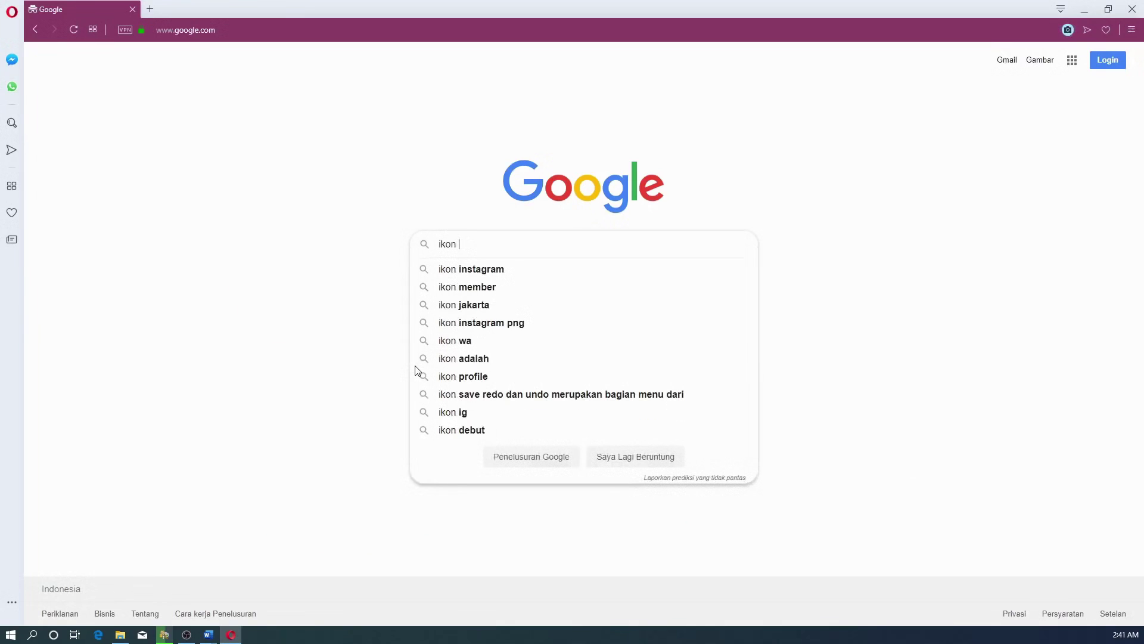
pyautogui.write('jaya ra')
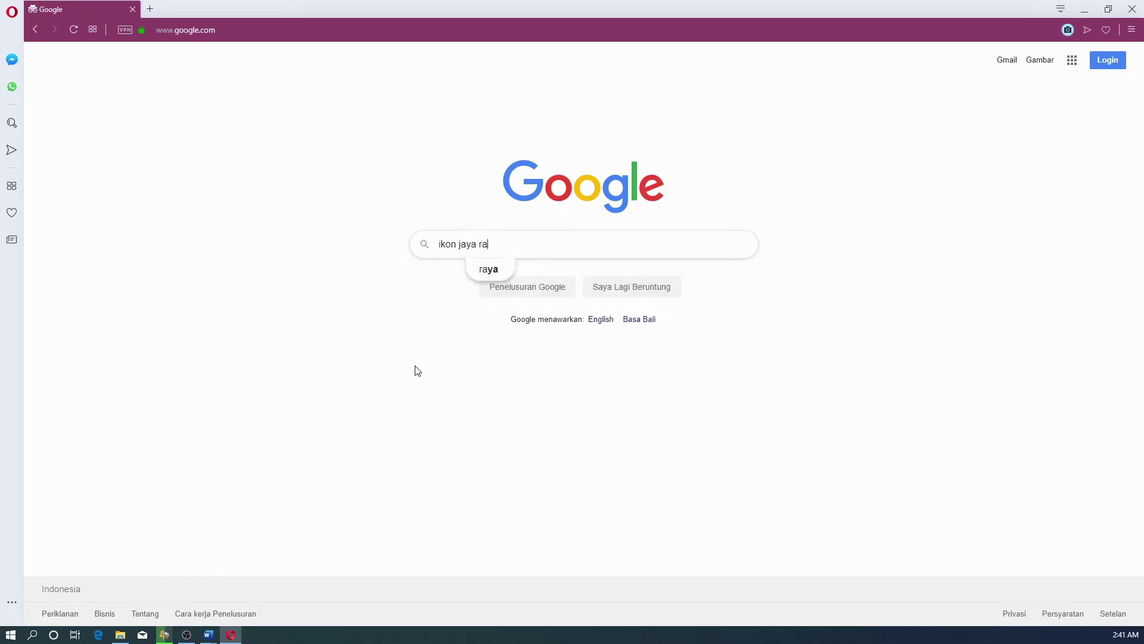
pyautogui.write('ya svg')
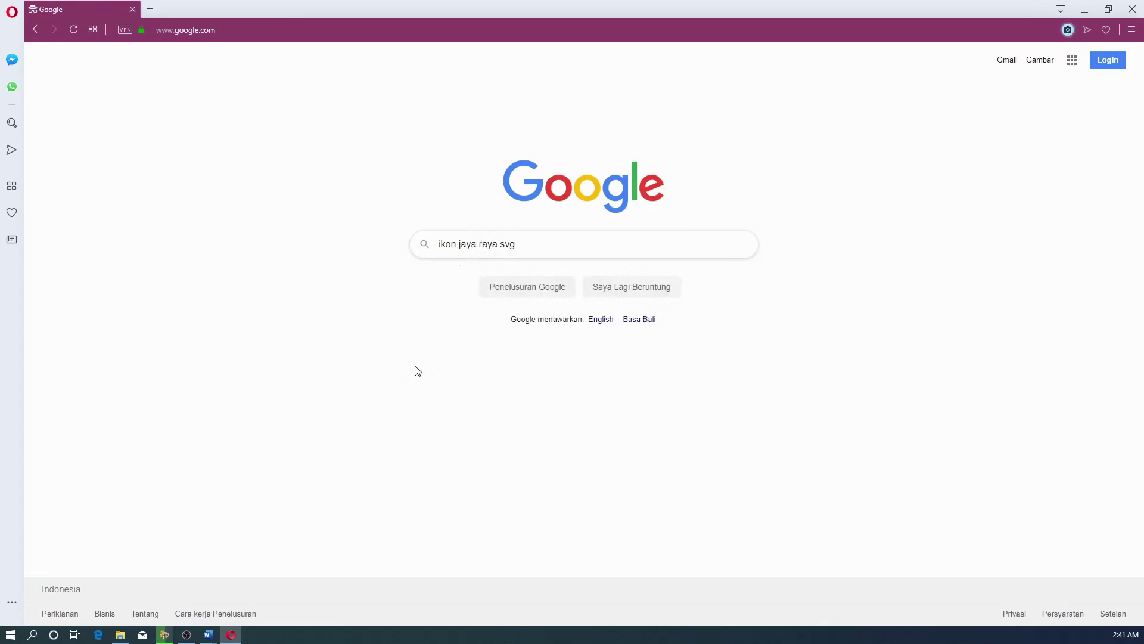
pyautogui.press('Return')
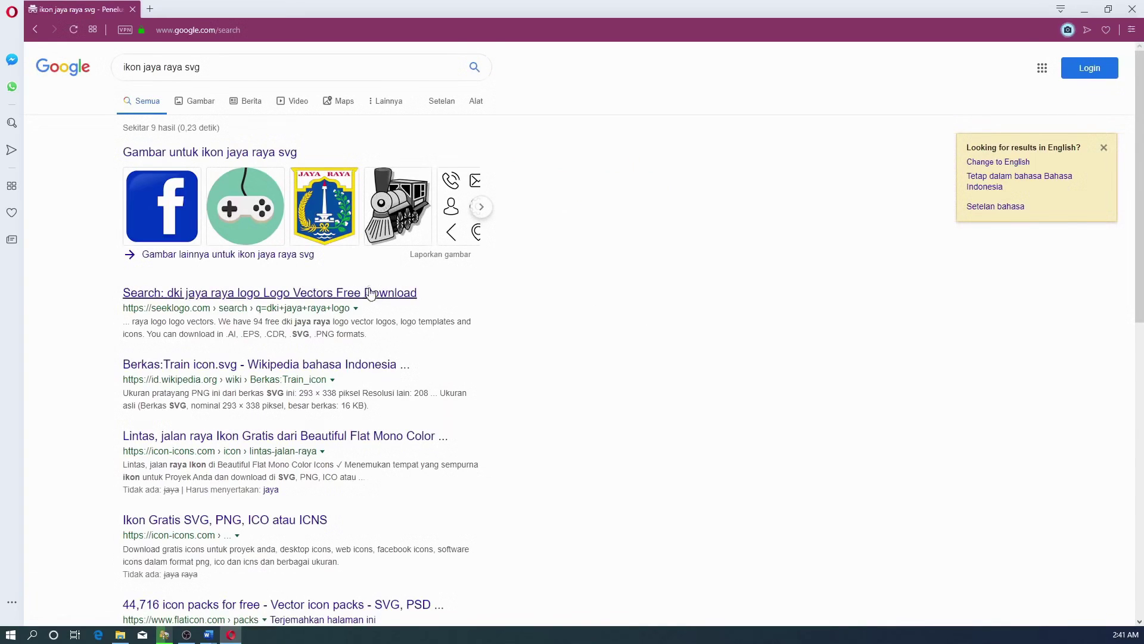
pyautogui.click(199, 102)
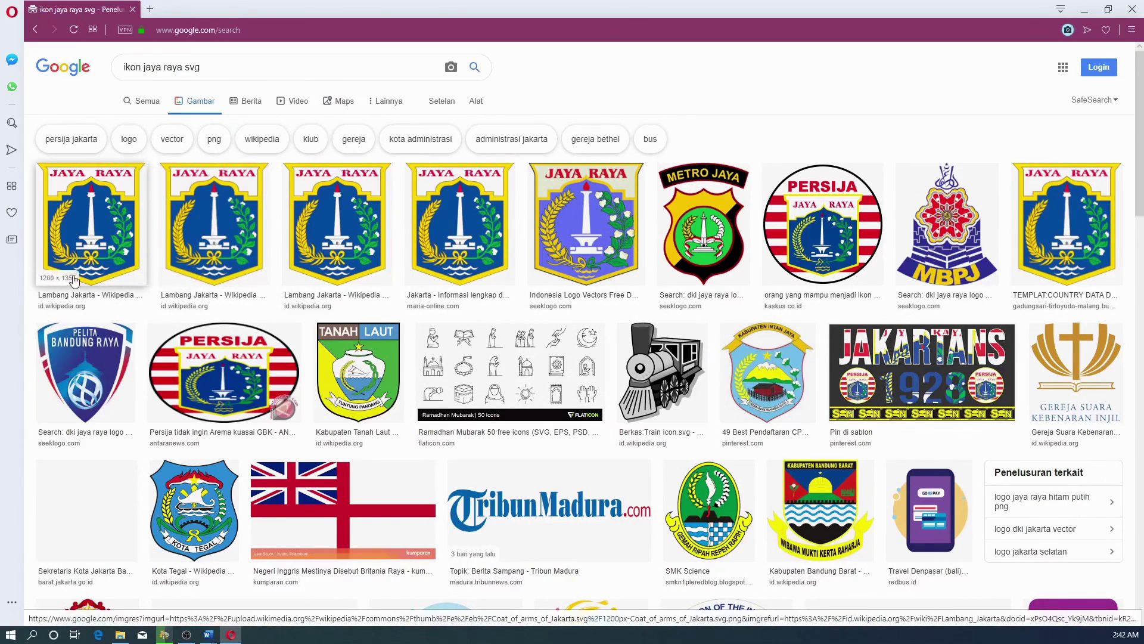
pyautogui.click(73, 280)
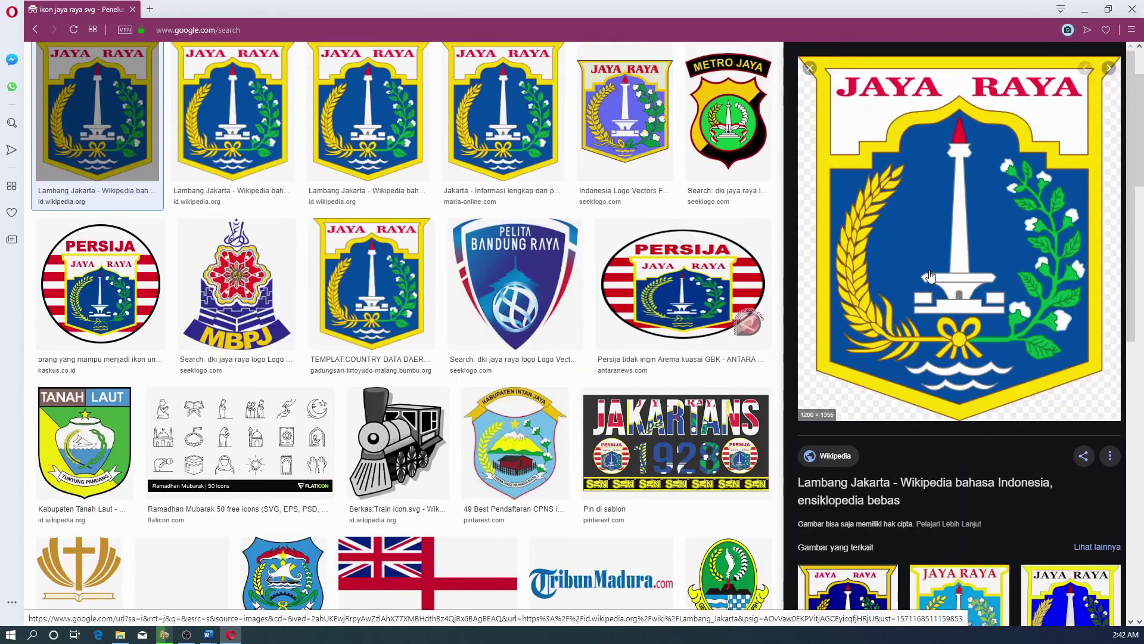
pyautogui.rightClick(930, 275)
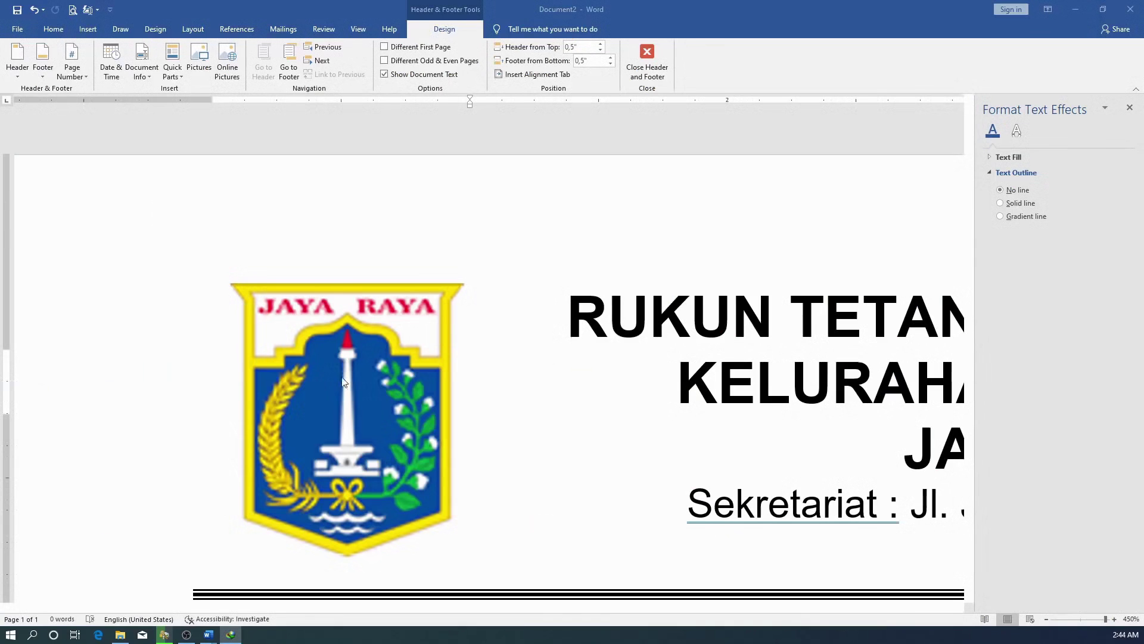
# Step: Paste the copied sharp Jakarta emblem into the Word header and bring up its picture options
pyautogui.hotkey('ctrl', 'v')
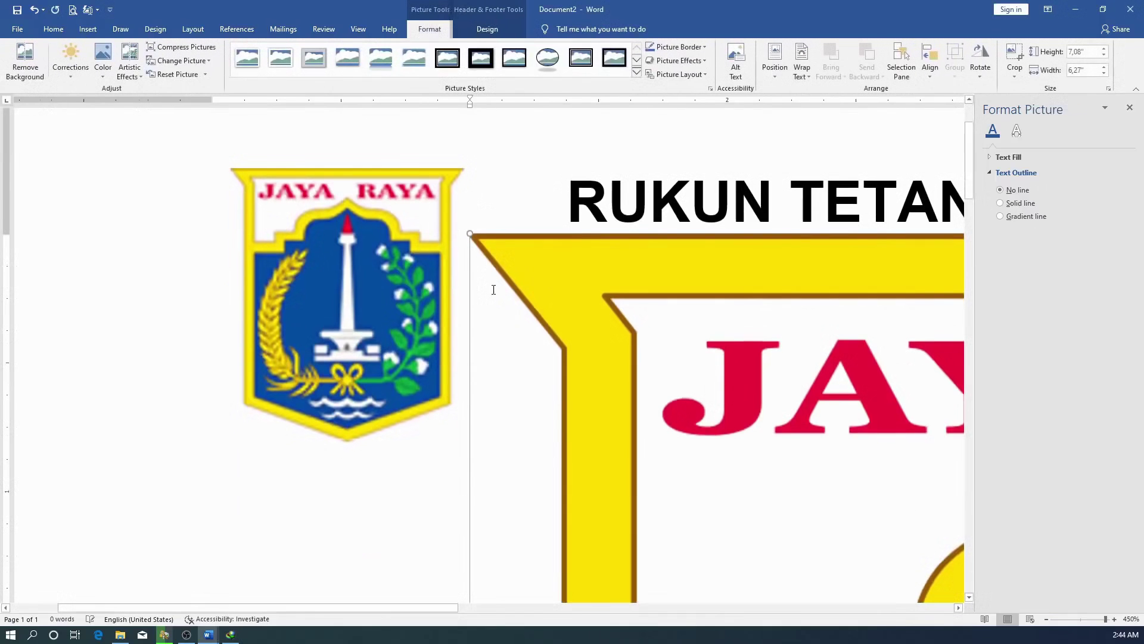
pyautogui.keyDown('ctrl'); pyautogui.scroll(-4, 499, 297); pyautogui.keyUp('ctrl')
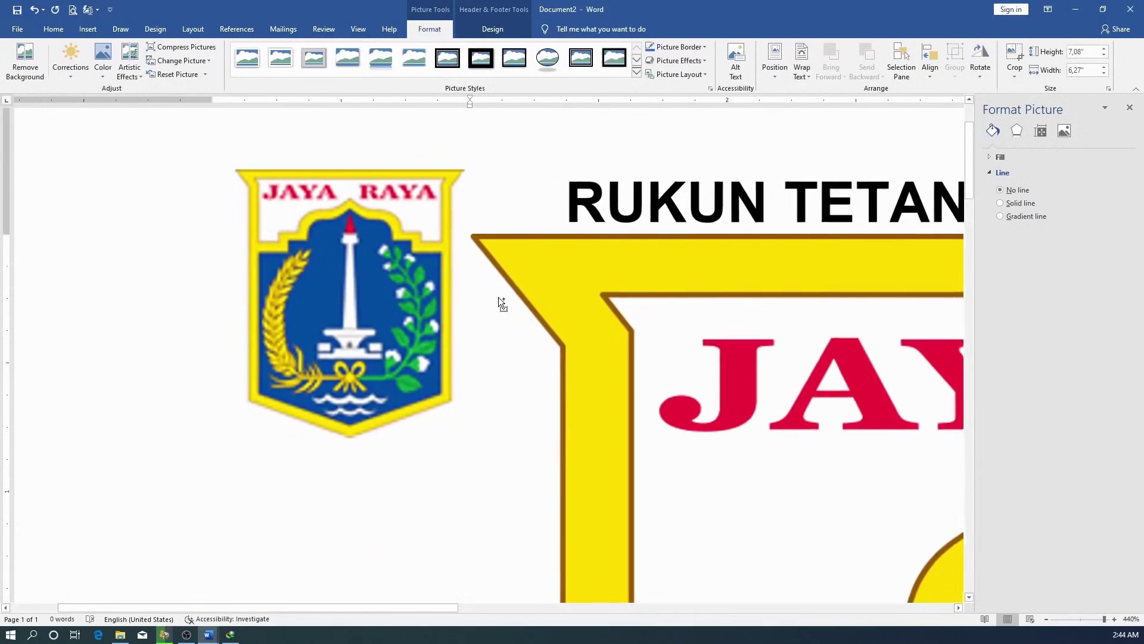
pyautogui.keyDown('ctrl'); pyautogui.scroll(-6, 498, 297); pyautogui.keyUp('ctrl')
pyautogui.keyDown('ctrl'); pyautogui.scroll(-8, 498, 297); pyautogui.keyUp('ctrl')
pyautogui.keyDown('ctrl'); pyautogui.scroll(-5, 498, 297); pyautogui.keyUp('ctrl')
pyautogui.keyDown('ctrl'); pyautogui.scroll(-4, 498, 297); pyautogui.keyUp('ctrl')
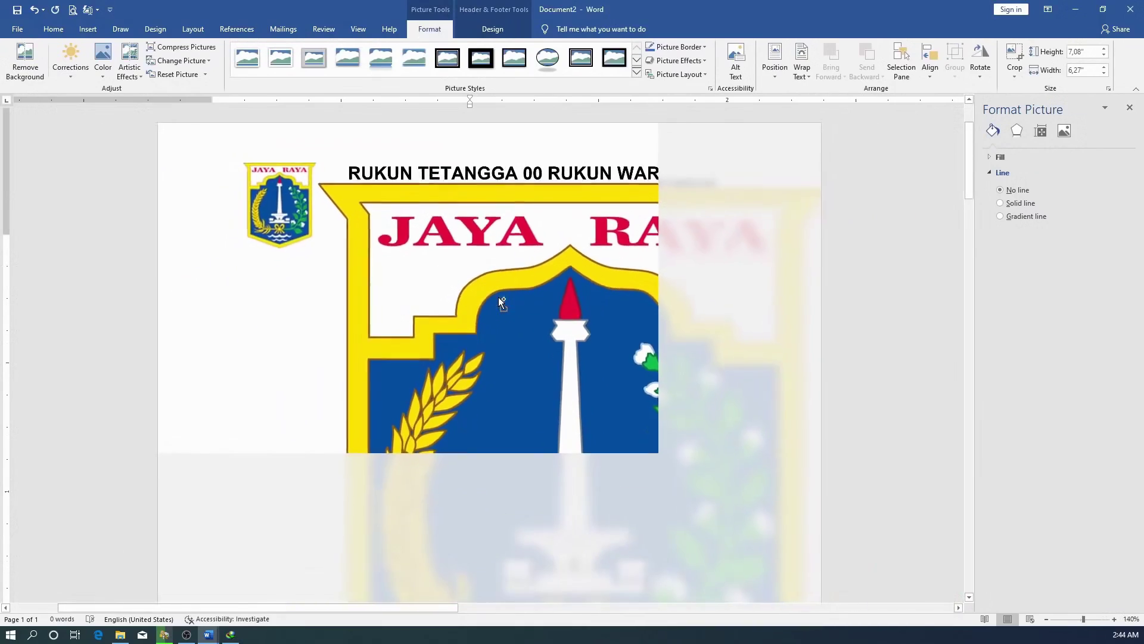
pyautogui.keyDown('ctrl'); pyautogui.scroll(5, 497, 296); pyautogui.keyUp('ctrl')
pyautogui.keyDown('ctrl'); pyautogui.scroll(6, 497, 297); pyautogui.keyUp('ctrl')
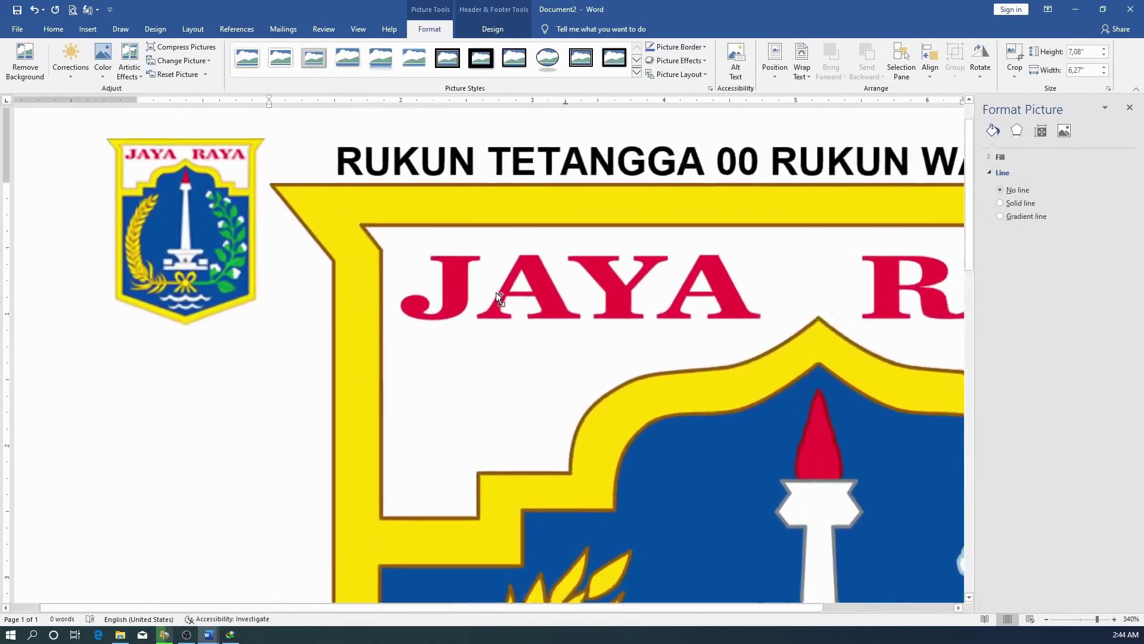
pyautogui.keyDown('ctrl'); pyautogui.scroll(12, 497, 296); pyautogui.keyUp('ctrl')
pyautogui.keyDown('ctrl'); pyautogui.scroll(5, 497, 297); pyautogui.keyUp('ctrl')
pyautogui.keyDown('ctrl'); pyautogui.scroll(1, 496, 292); pyautogui.keyUp('ctrl')
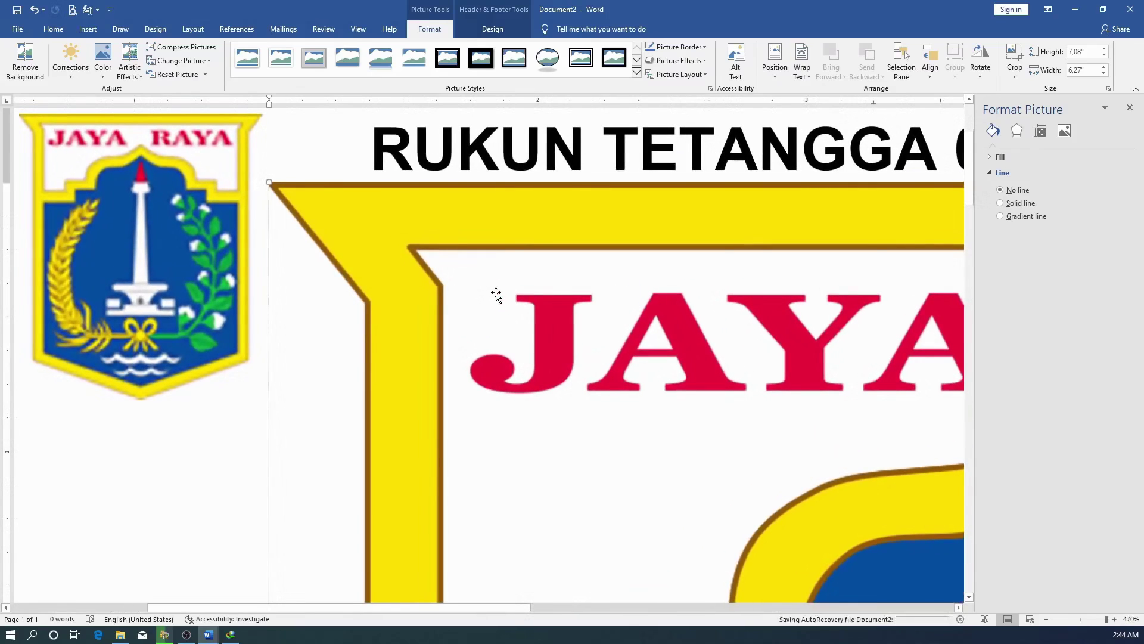
pyautogui.keyDown('ctrl'); pyautogui.scroll(-15, 496, 292); pyautogui.keyUp('ctrl')
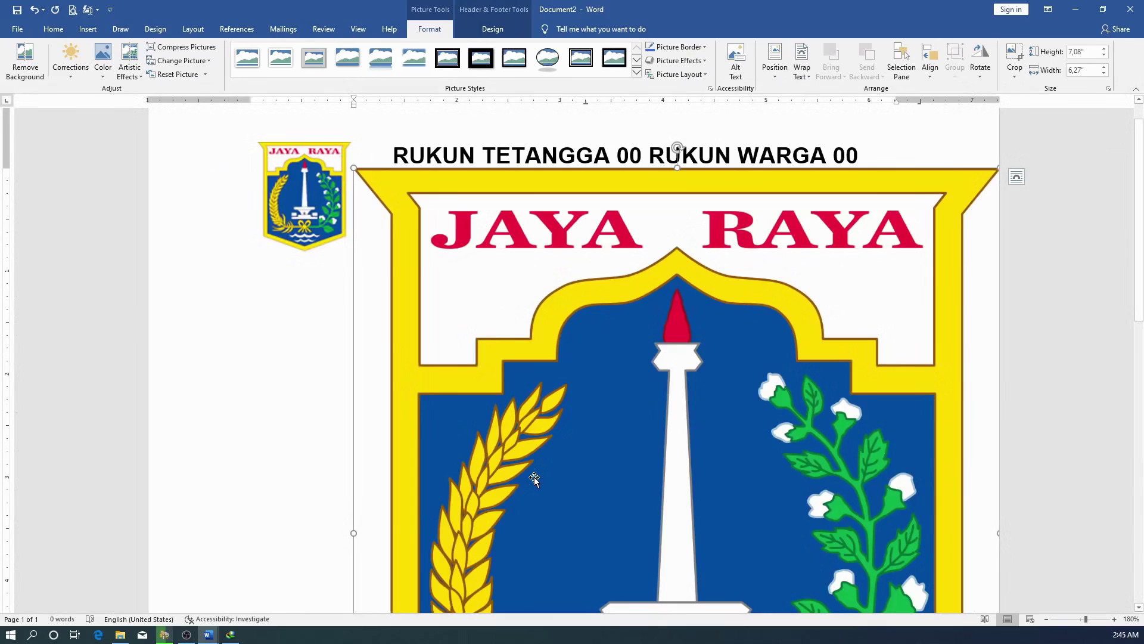
pyautogui.rightClick(534, 477)
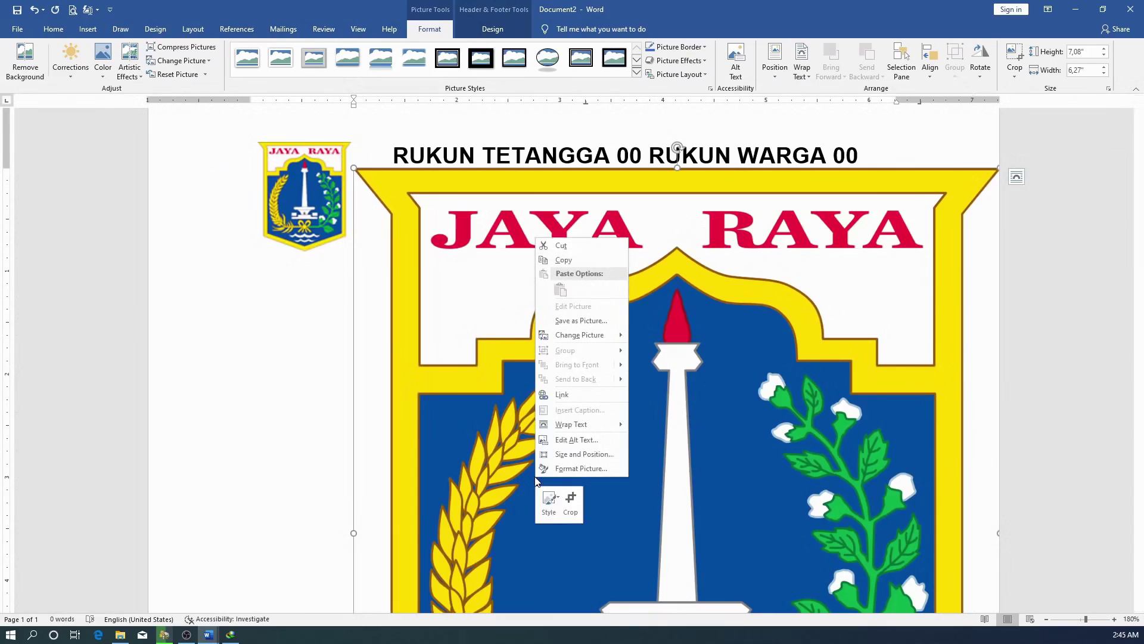
# Step: Resize the pasted emblem to 1,04" high by 0,92" wide (7%) with aspect ratio locked
pyautogui.click(549, 457)
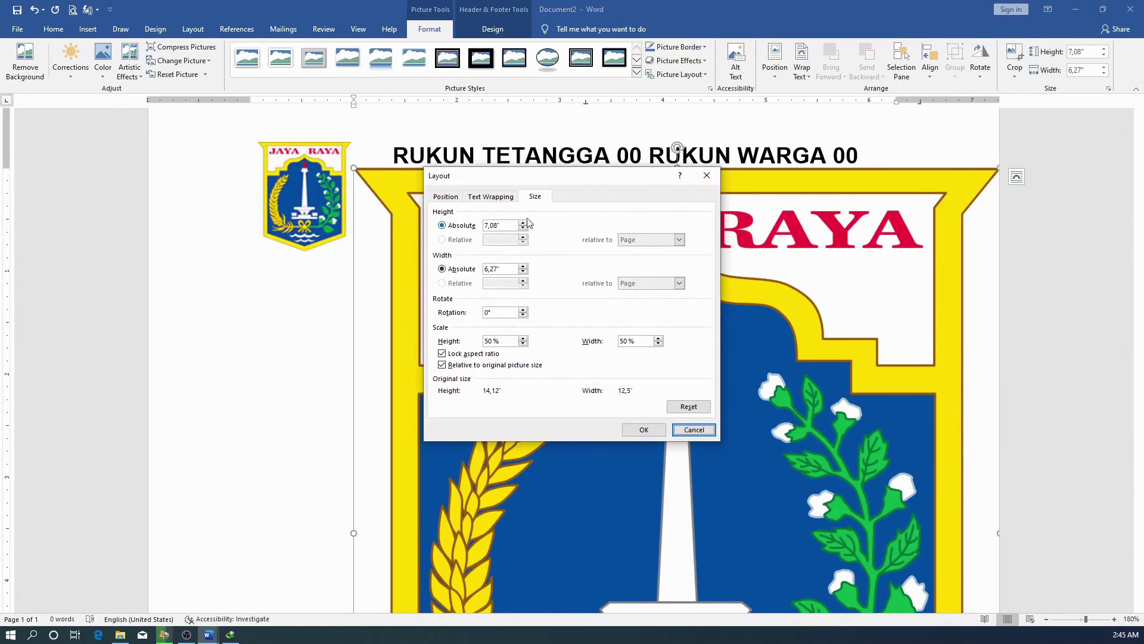
pyautogui.doubleClick(493, 224)
pyautogui.press('BackSpace')
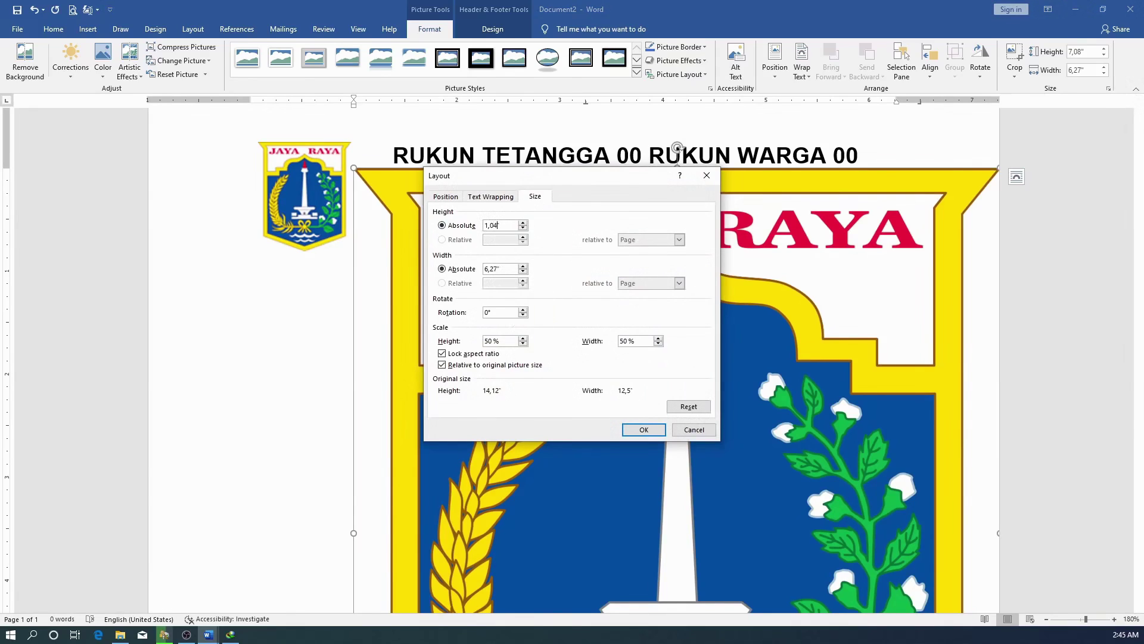
pyautogui.click(512, 268)
pyautogui.click(630, 431)
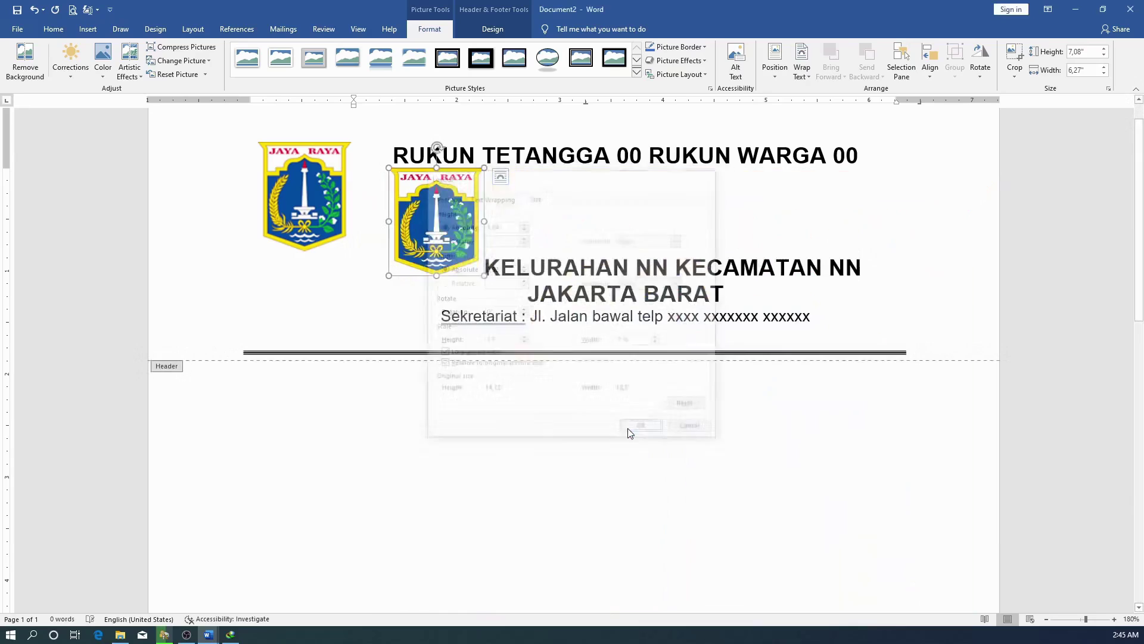
# Step: Set the new Jakarta emblem to In Front of Text wrapping and move it left of the heading
pyautogui.click(289, 201)
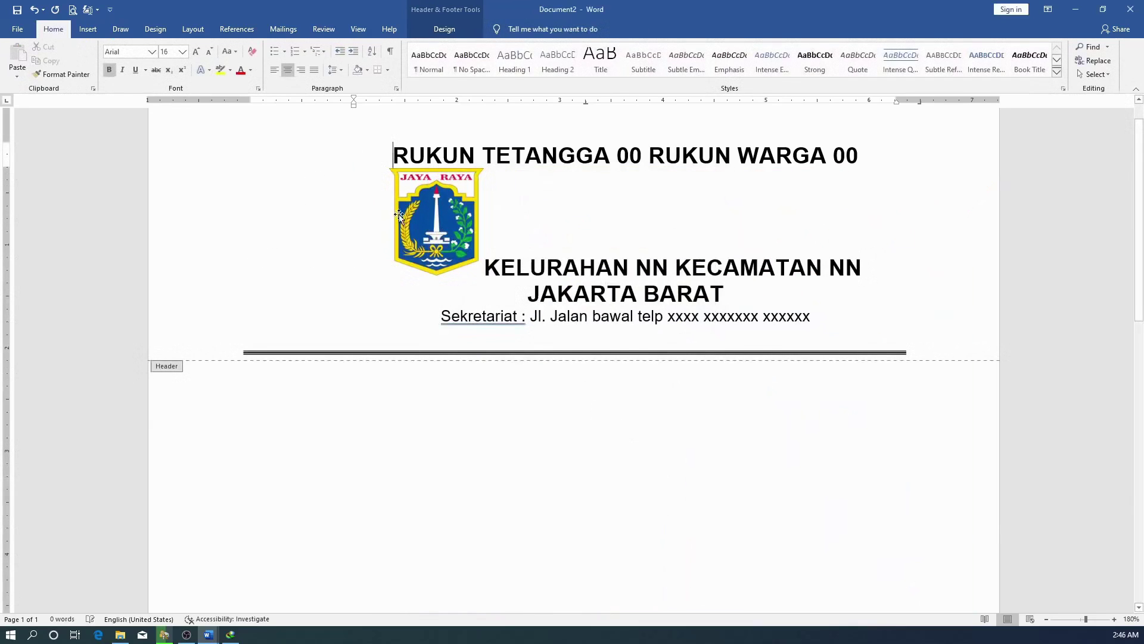
pyautogui.click(425, 209)
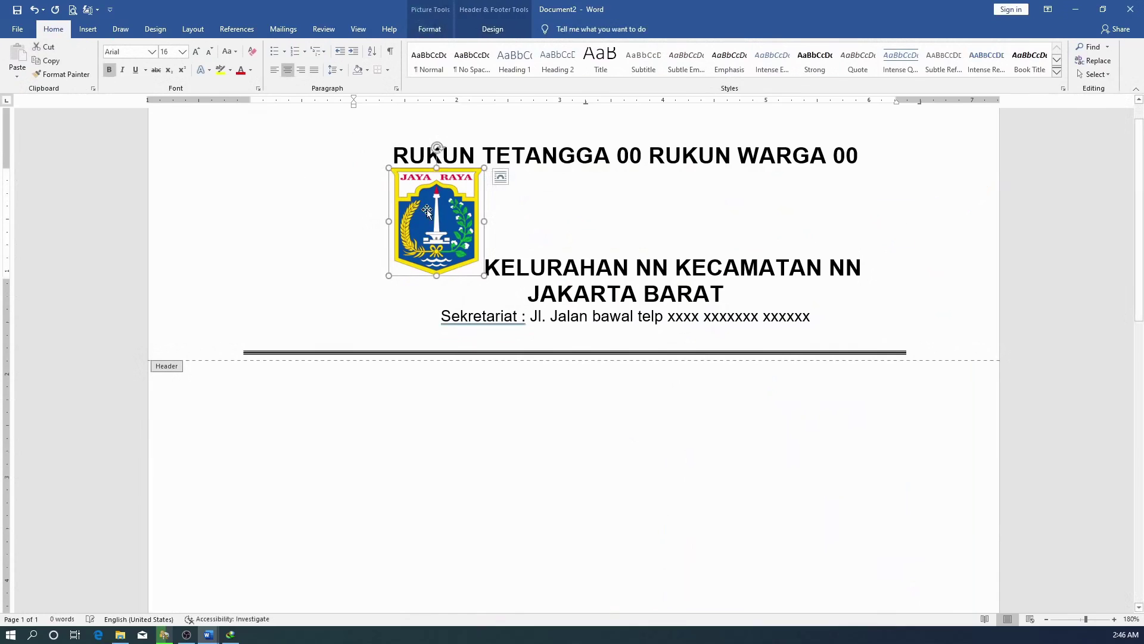
pyautogui.click(500, 177)
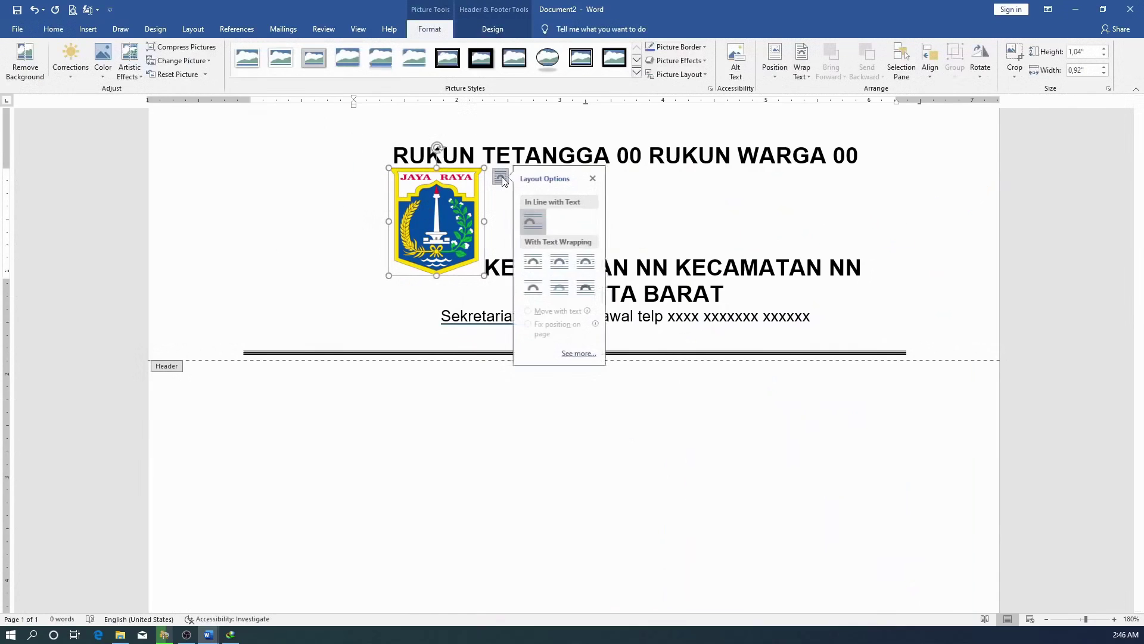
pyautogui.click(583, 289)
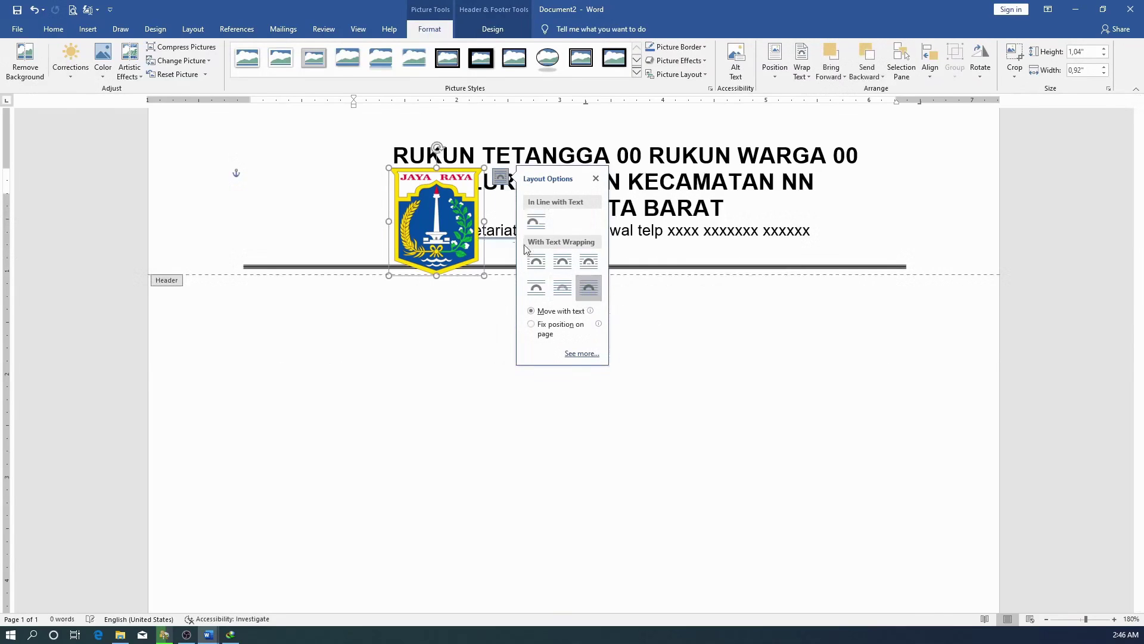
pyautogui.moveTo(429, 211); pyautogui.dragTo(308, 188)
pyautogui.click(432, 330)
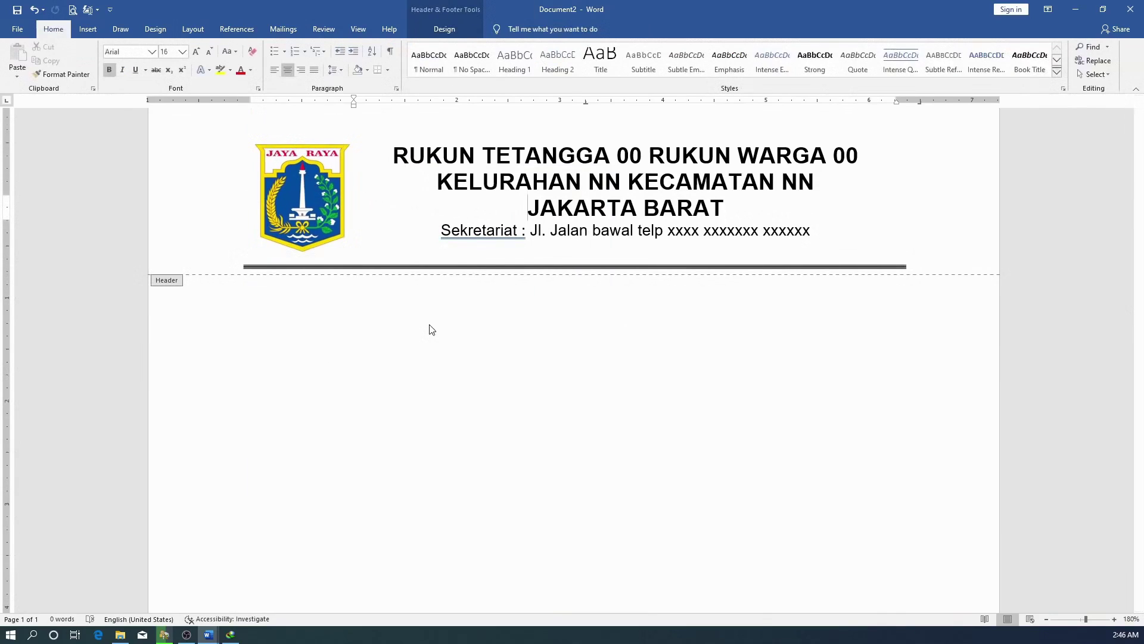